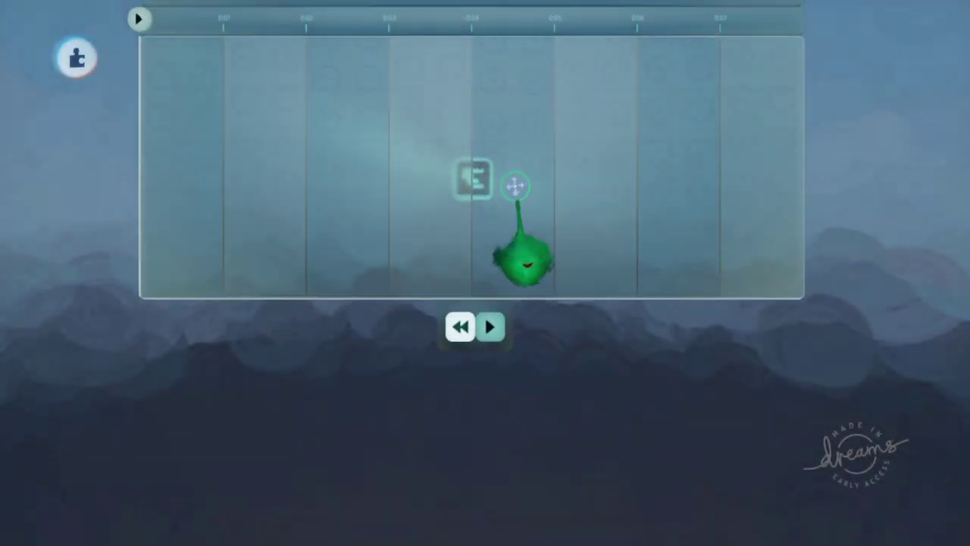
Place a Timeline gadget in the scene and reposition its open canvas beside the gadget
{"action": "middle_click_drag", "start_coordinate": [516, 185], "coordinate": [539, 280]}
{"action": "left_click_drag", "start_coordinate": [538, 288], "coordinate": [715, 298]}
{"action": "left_click", "coordinate": [834, 129]}
{"action": "left_click_drag", "start_coordinate": [649, 342], "coordinate": [706, 234]}
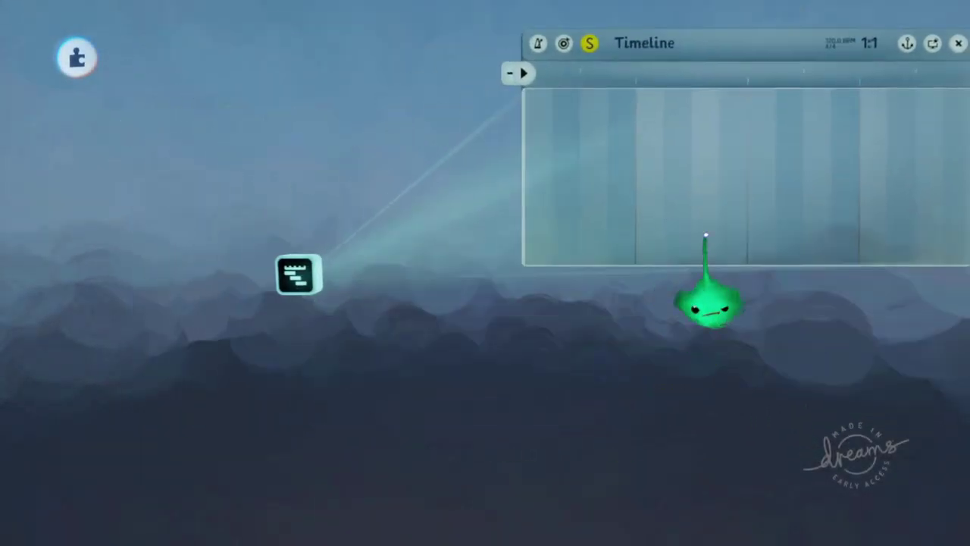
Add a Microchip to the scene and move the Timeline gadget inside it
{"action": "middle_click_drag", "start_coordinate": [303, 144], "coordinate": [399, 139]}
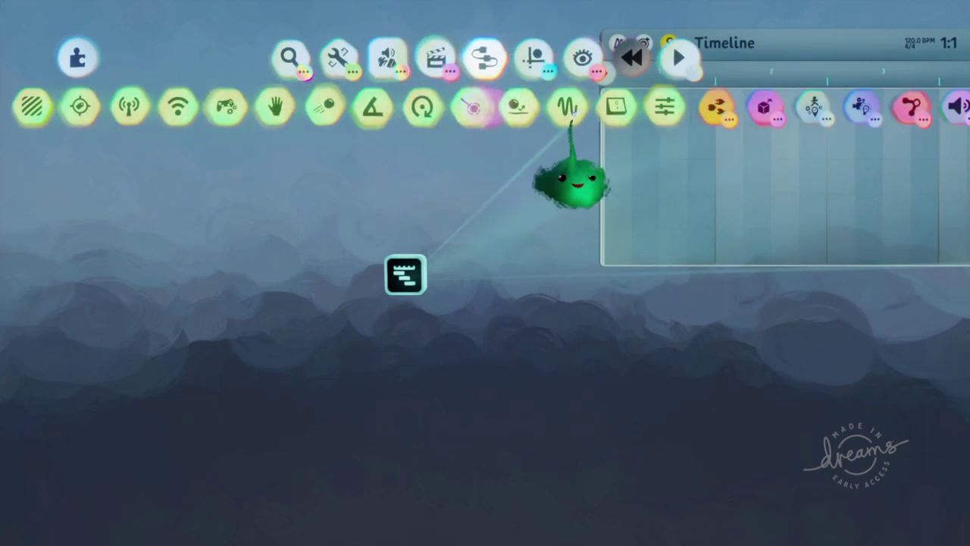
{"action": "left_click", "coordinate": [715, 106]}
{"action": "left_click", "coordinate": [695, 106]}
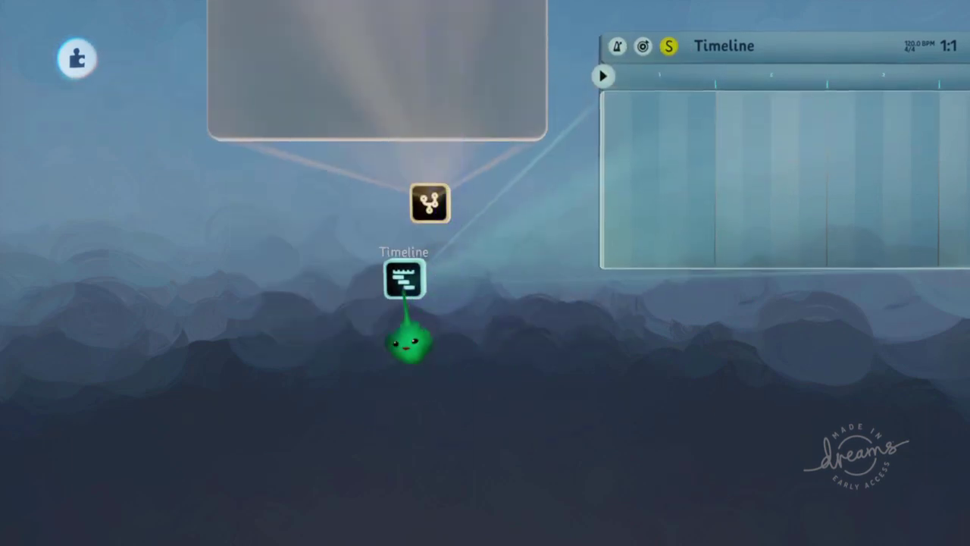
{"action": "left_click_drag", "start_coordinate": [405, 287], "coordinate": [451, 83]}
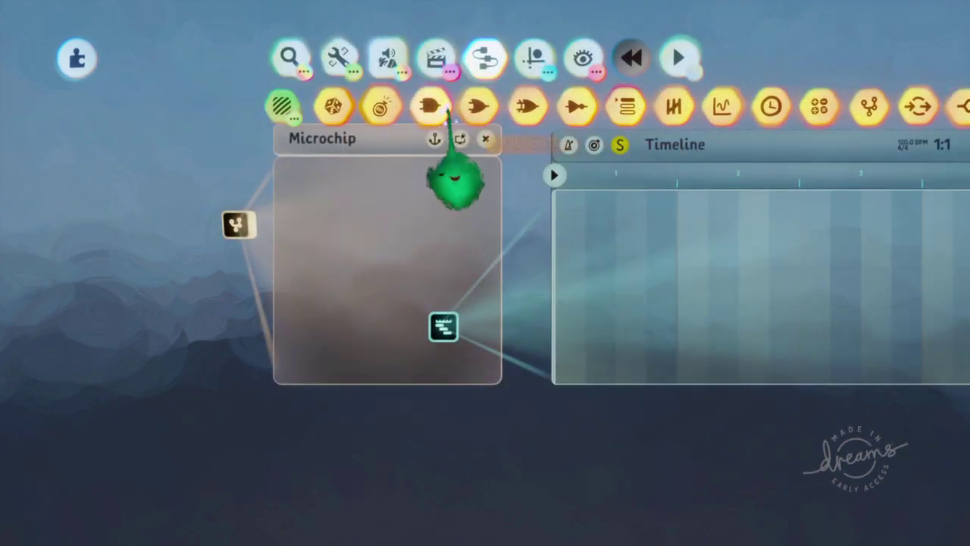
Sculpt a cylinder beside the microchip and clone it downward into a vertical stack of three
{"action": "left_click", "coordinate": [826, 108]}
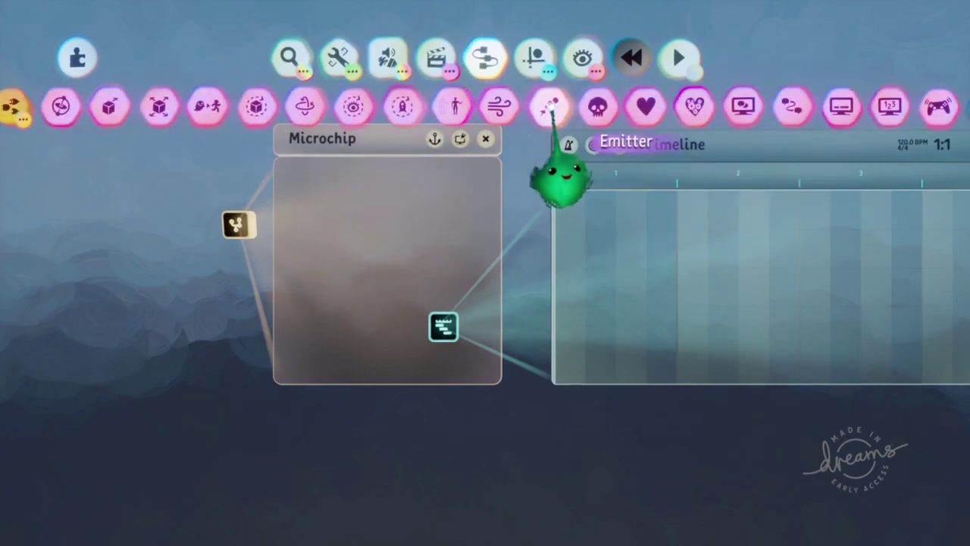
{"action": "left_click", "coordinate": [548, 106]}
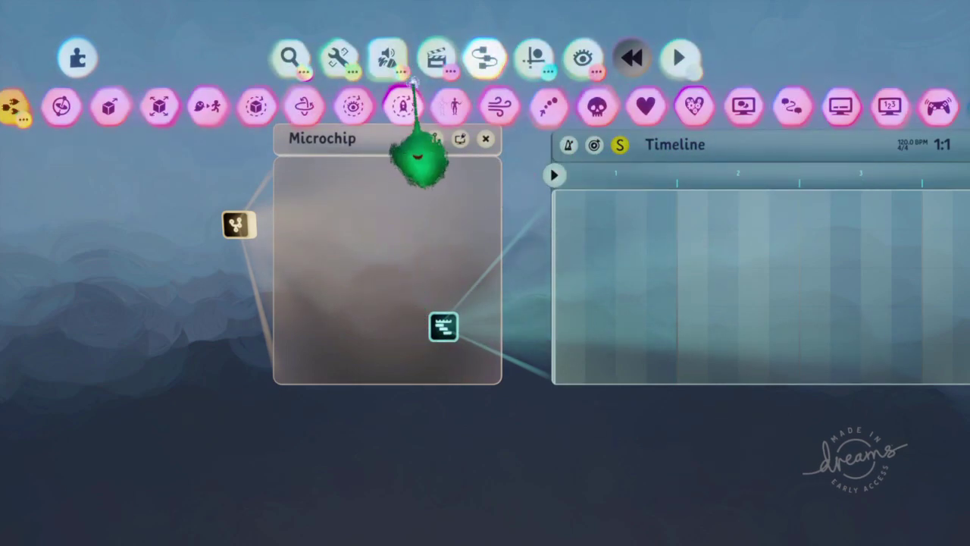
{"action": "left_click", "coordinate": [389, 59]}
{"action": "left_click", "coordinate": [310, 105]}
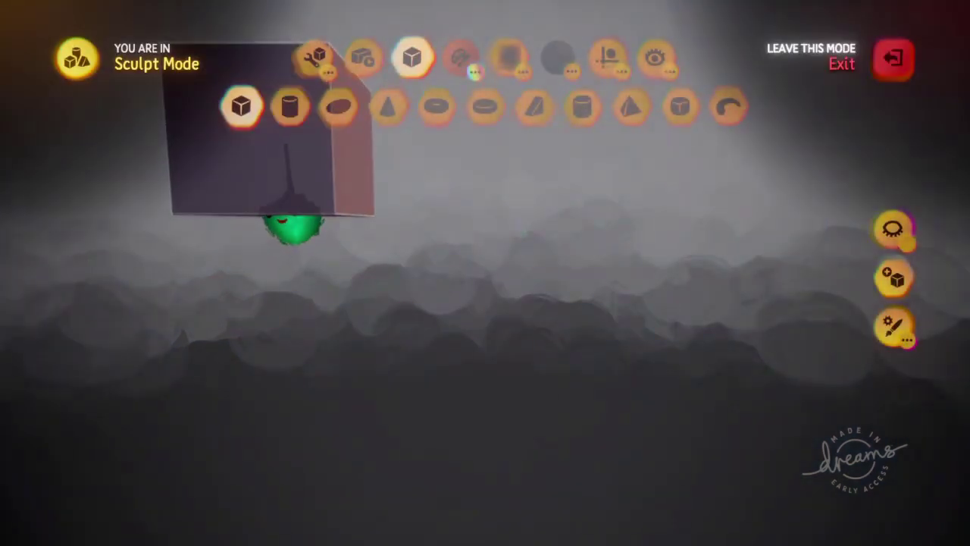
{"action": "left_click", "coordinate": [290, 109]}
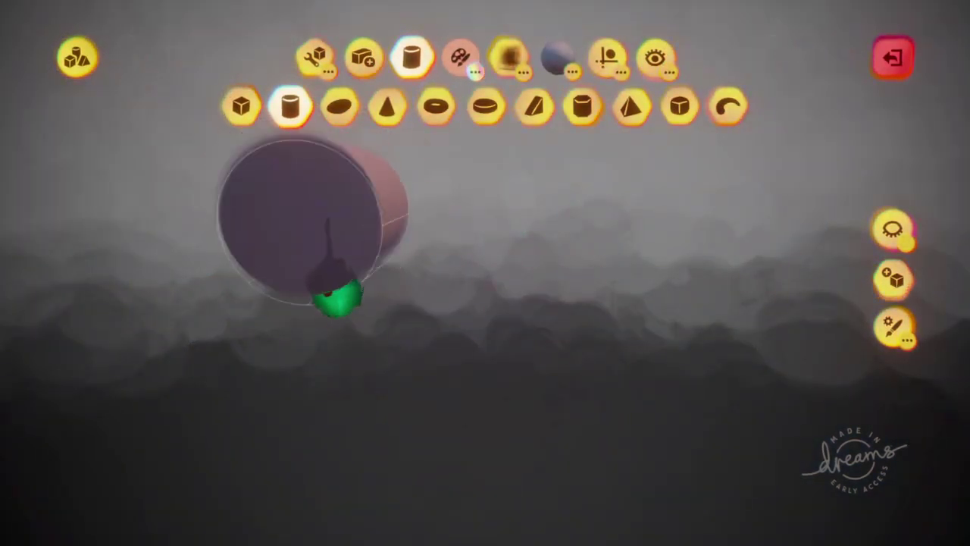
{"action": "left_click", "coordinate": [337, 220]}
{"action": "key", "text": "Escape"}
{"action": "mouse_move", "coordinate": [340, 221]}
{"action": "left_mouse_down"}
{"action": "mouse_move", "coordinate": [280, 219]}
{"action": "mouse_move", "coordinate": [334, 521]}
{"action": "mouse_move", "coordinate": [334, 466]}
{"action": "left_mouse_up"}
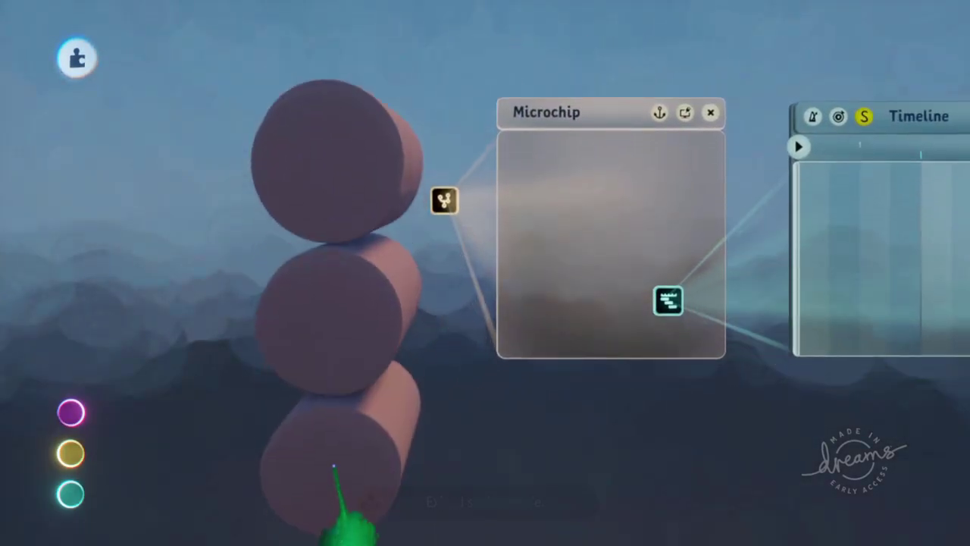
Tint the top cylinder red
{"action": "left_click", "coordinate": [325, 162]}
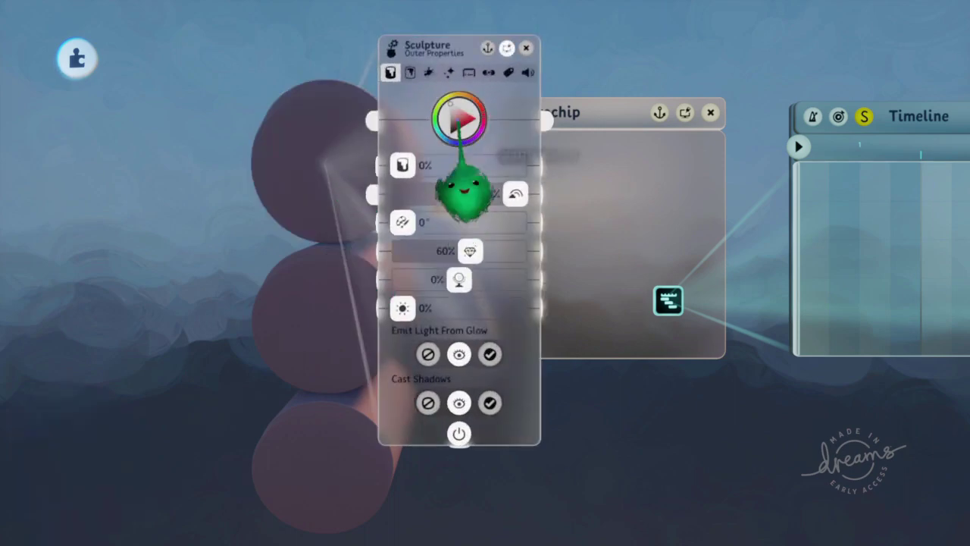
{"action": "left_click", "coordinate": [468, 117]}
{"action": "key", "text": "Escape"}
Tint the bottom cylinder bright green and set its tint amount to 200%
{"action": "left_click", "coordinate": [348, 474]}
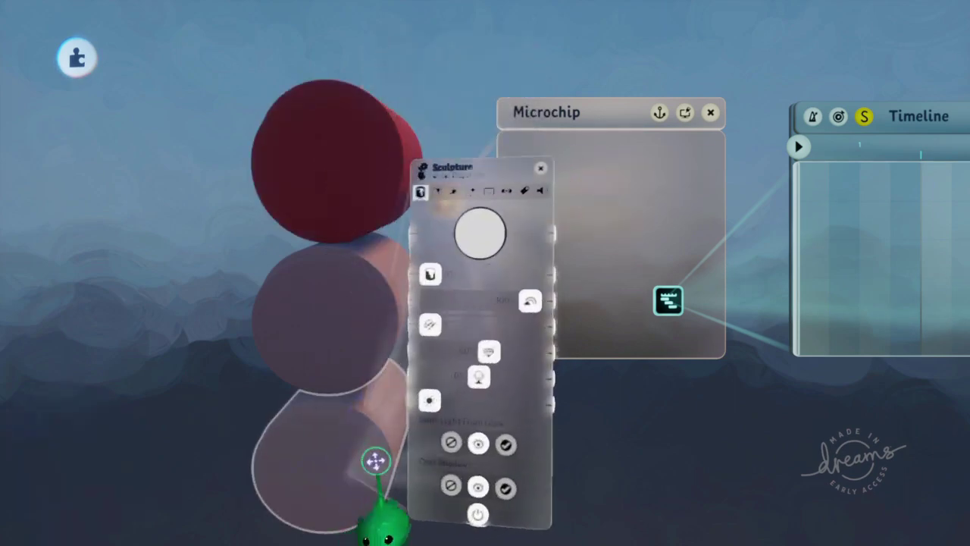
{"action": "left_click", "coordinate": [469, 214]}
{"action": "left_click", "coordinate": [505, 215]}
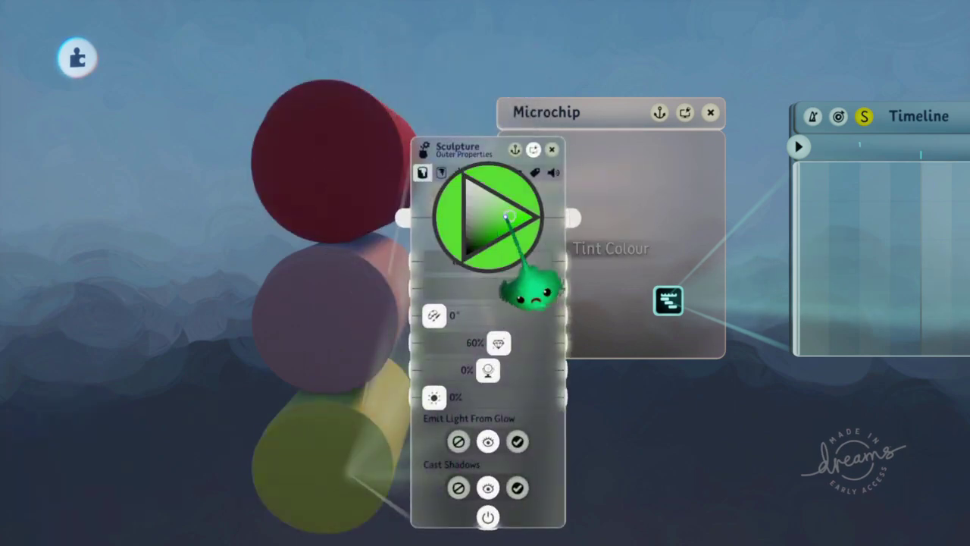
{"action": "left_click_drag", "start_coordinate": [487, 266], "coordinate": [605, 298]}
{"action": "key", "text": "Escape"}
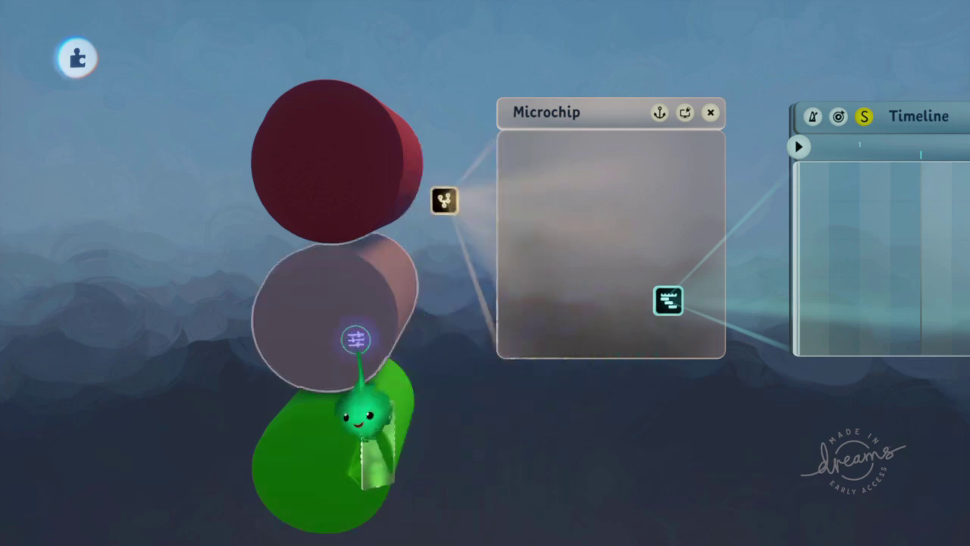
Tint the middle cylinder yellow
{"action": "left_click", "coordinate": [355, 344]}
{"action": "mouse_move", "coordinate": [494, 198]}
{"action": "left_click", "coordinate": [474, 180]}
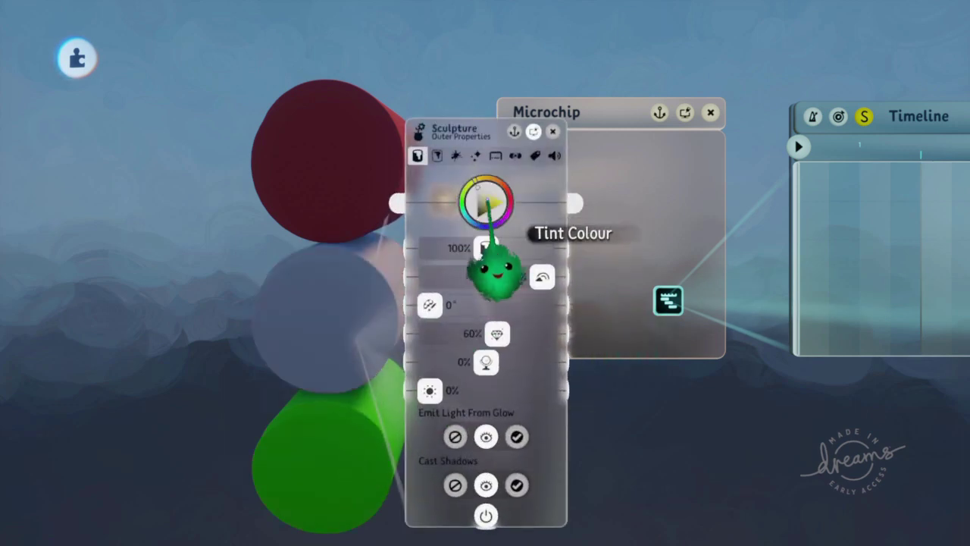
{"action": "left_click_drag", "start_coordinate": [491, 201], "coordinate": [533, 202]}
{"action": "key", "text": "Escape"}
{"action": "key", "text": "Escape"}
Set the top red cylinder's tint amount to 200%
{"action": "left_click", "coordinate": [359, 235]}
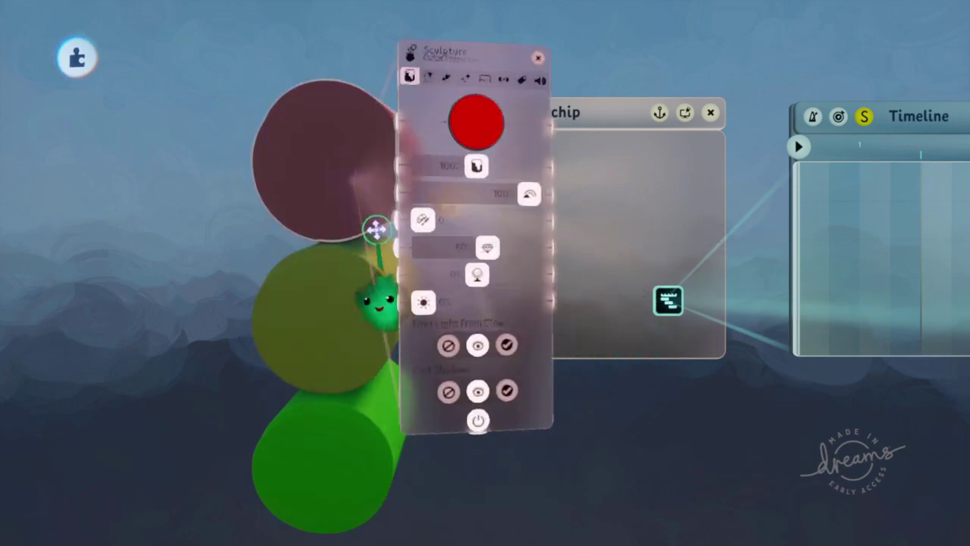
{"action": "key", "text": "Escape"}
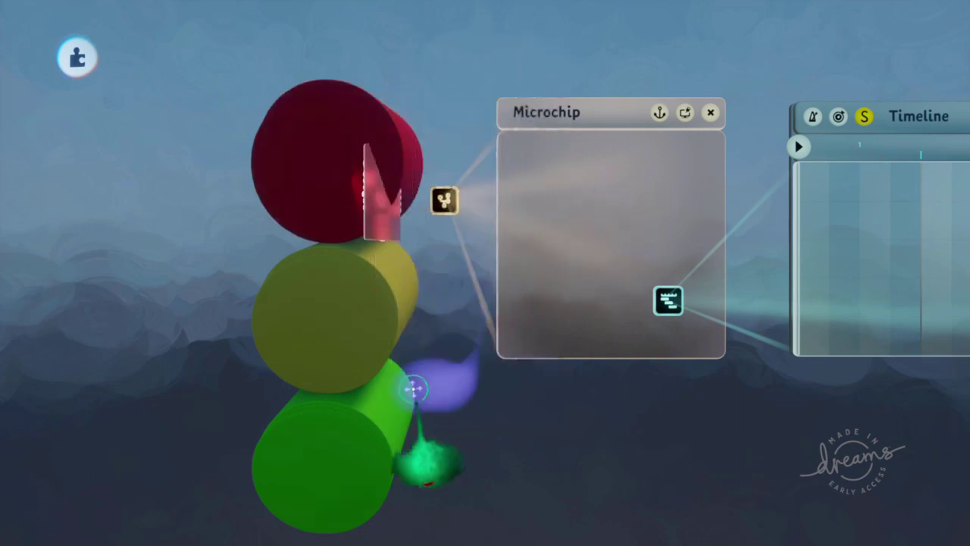
{"action": "middle_click_drag", "start_coordinate": [442, 407], "coordinate": [457, 388]}
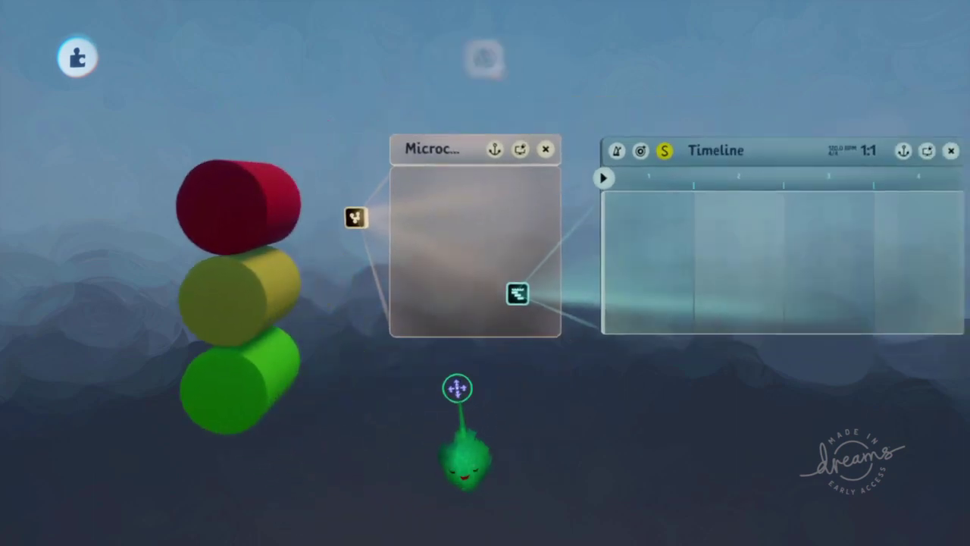
Place a keyframe at the start of the timeline and record the red cylinder's glow at 12% in it
{"action": "left_click", "coordinate": [437, 56]}
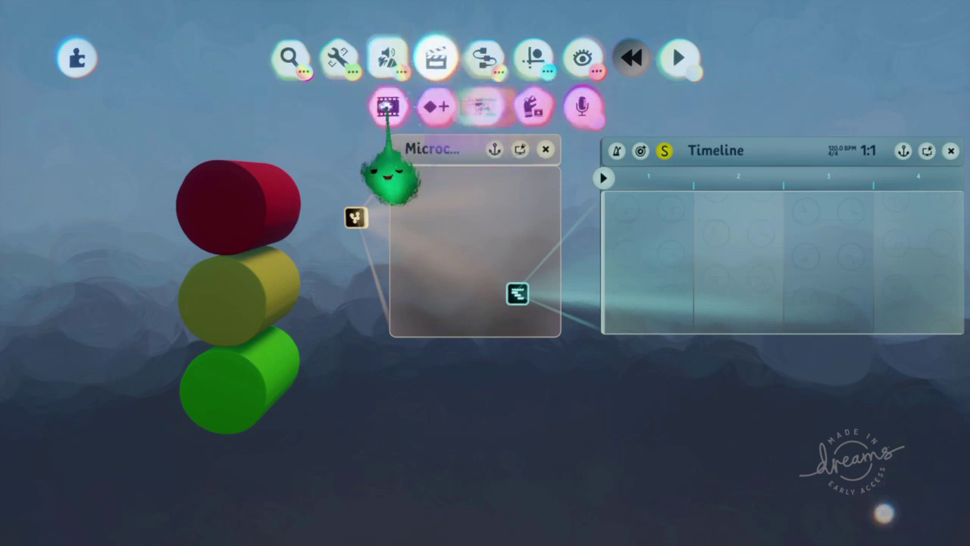
{"action": "left_click", "coordinate": [438, 107]}
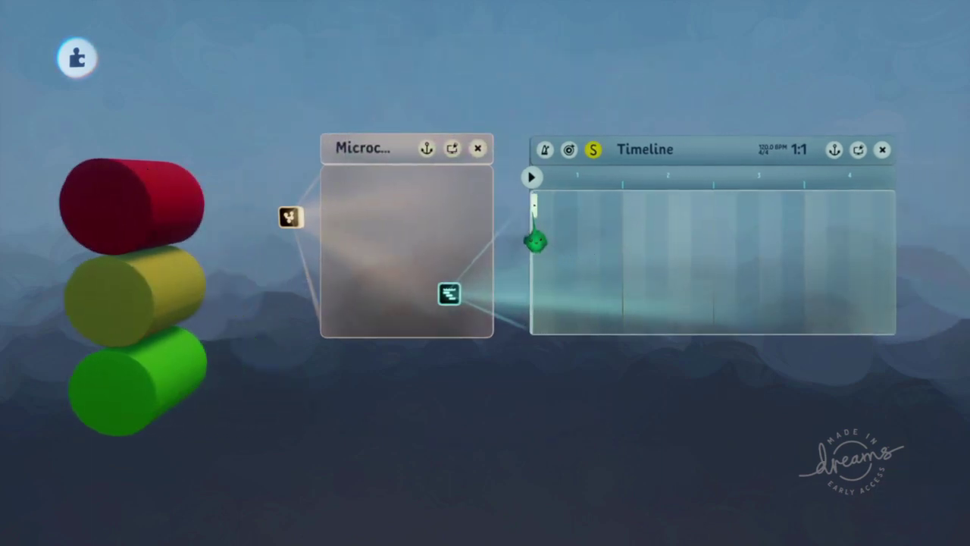
{"action": "left_click", "coordinate": [535, 215]}
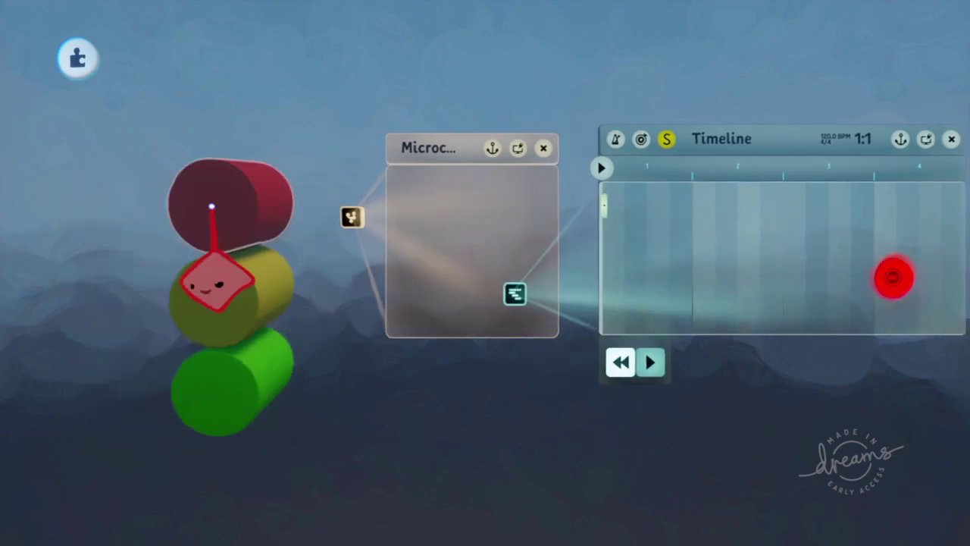
{"action": "left_click", "coordinate": [212, 205]}
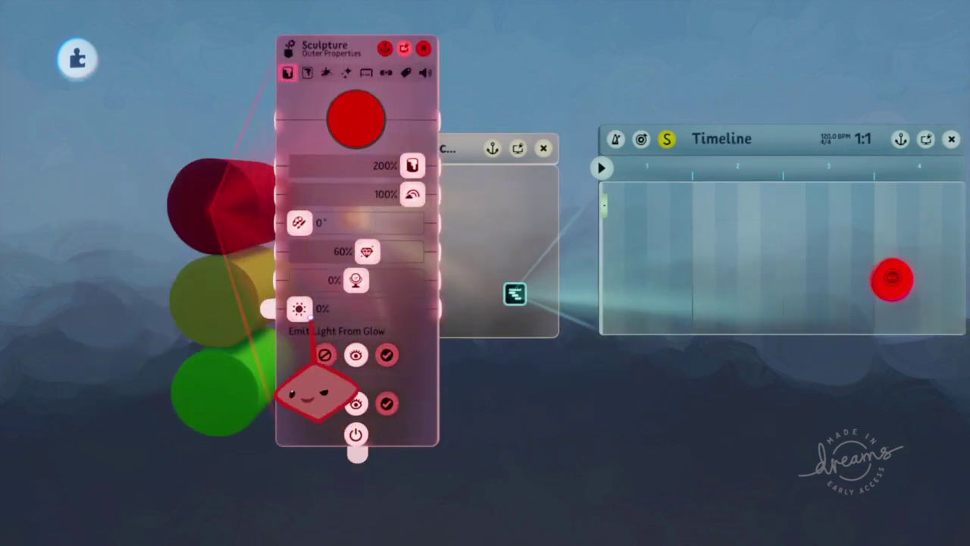
{"action": "left_click_drag", "start_coordinate": [300, 308], "coordinate": [335, 309]}
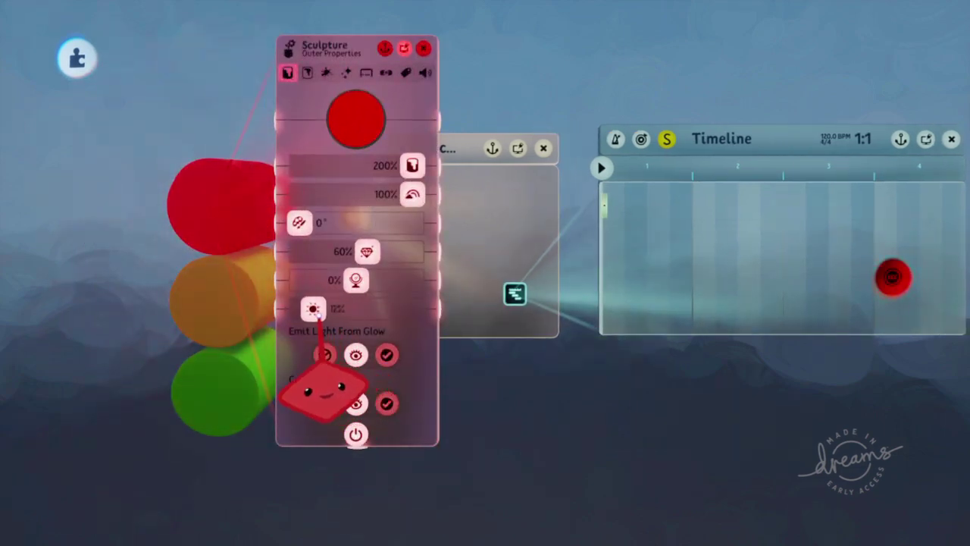
{"action": "left_click", "coordinate": [894, 279]}
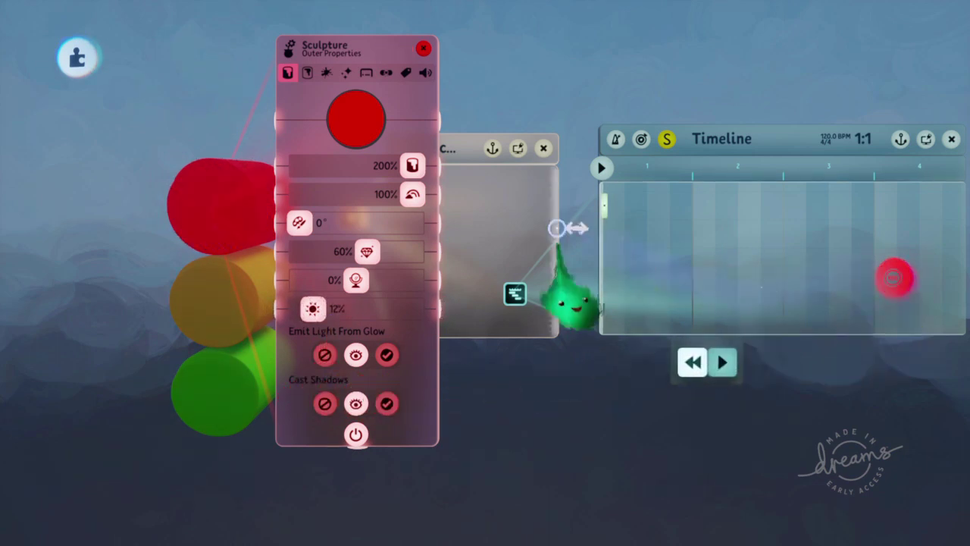
{"action": "key", "text": "Escape"}
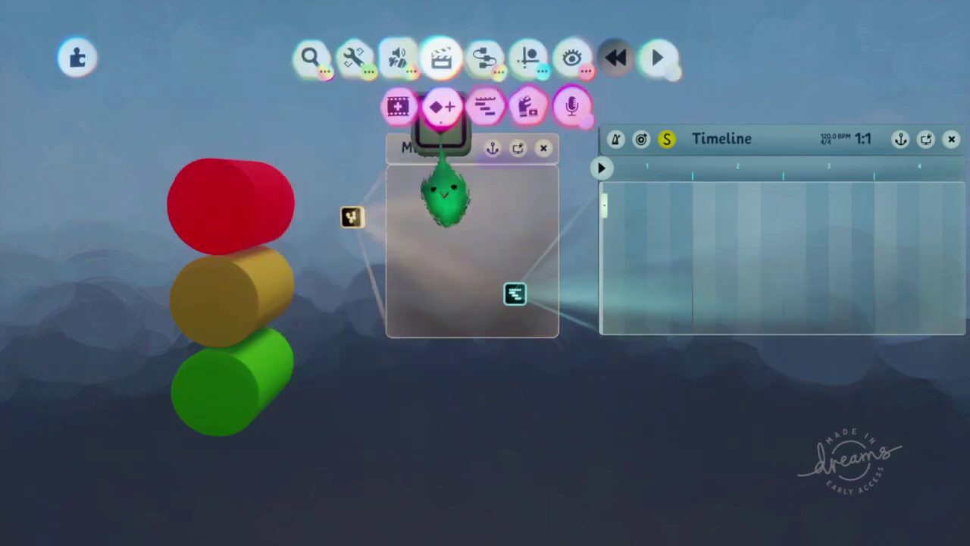
Add a second keyframe below and just after the first, recording the yellow cylinder's glow at 21%
{"action": "left_click", "coordinate": [437, 107]}
{"action": "left_click", "coordinate": [612, 262]}
{"action": "left_click", "coordinate": [220, 317]}
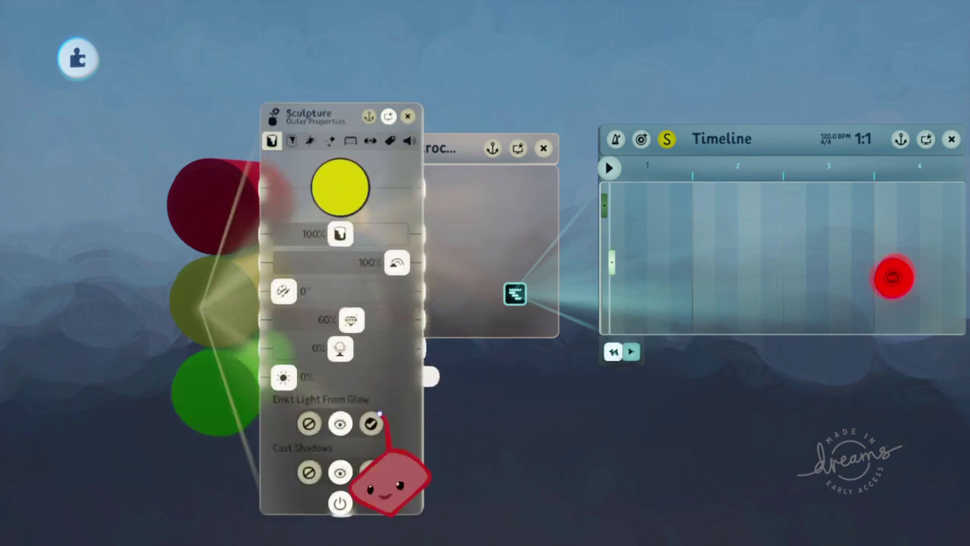
{"action": "left_click_drag", "start_coordinate": [281, 382], "coordinate": [307, 376]}
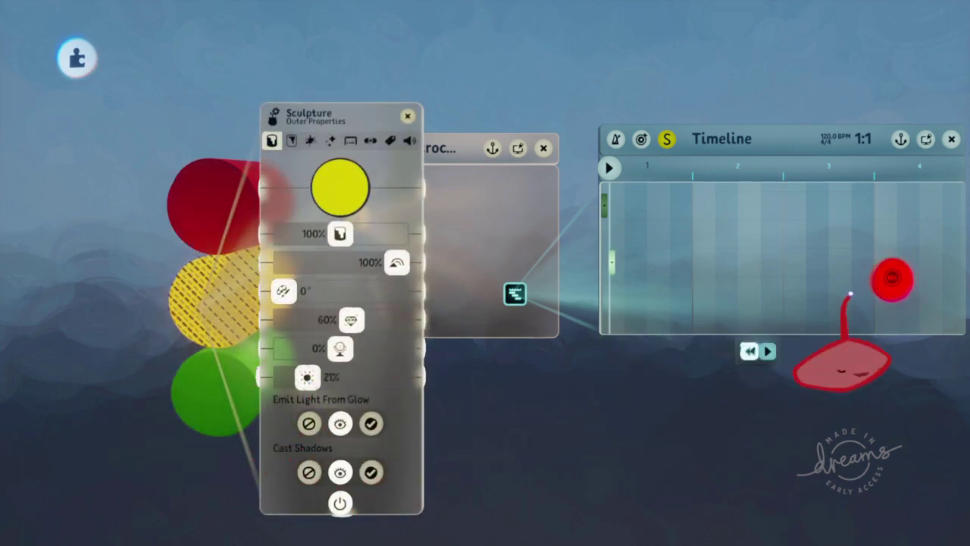
{"action": "left_click", "coordinate": [879, 277]}
{"action": "key", "text": "Escape"}
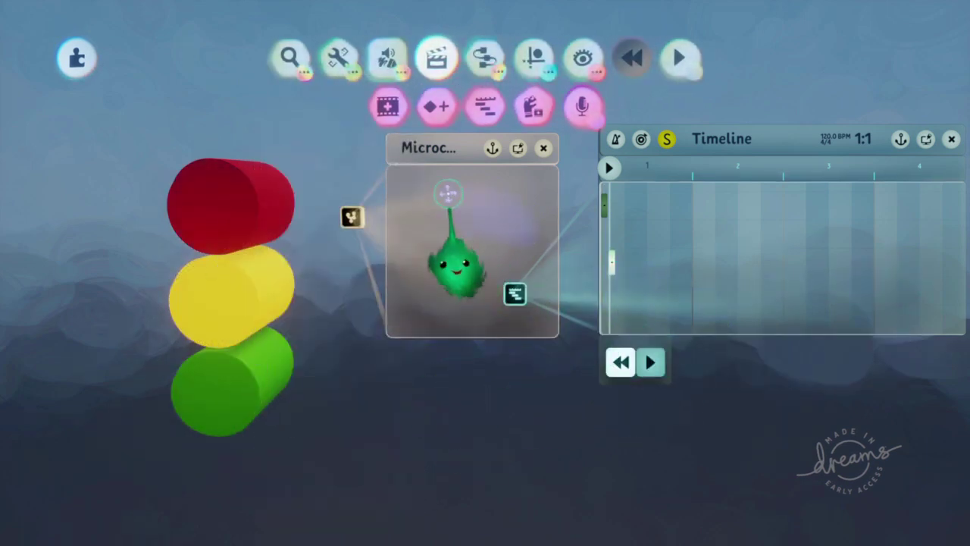
Add a third keyframe at the bottom of the timeline, recording the green cylinder's glow at 25%
{"action": "left_click", "coordinate": [437, 108]}
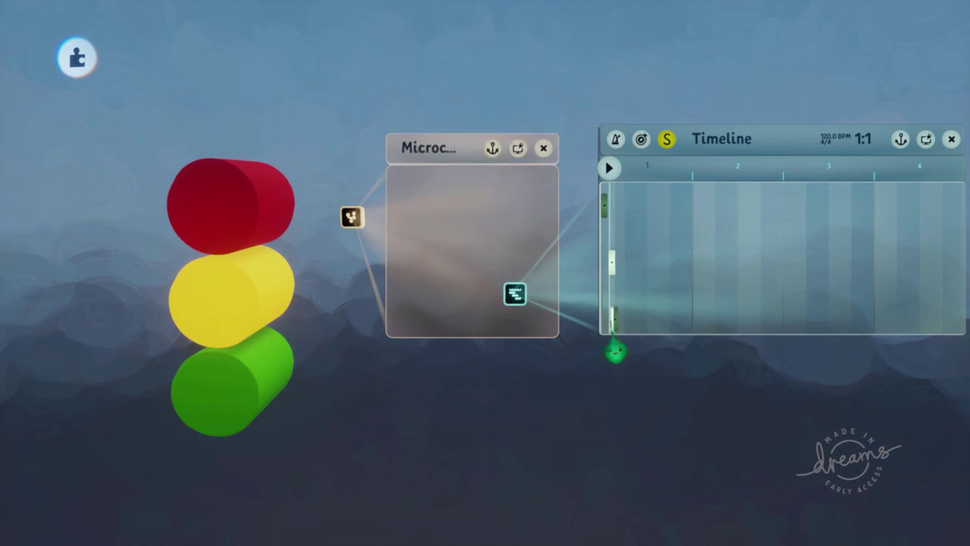
{"action": "left_click", "coordinate": [605, 322]}
{"action": "left_click", "coordinate": [206, 409]}
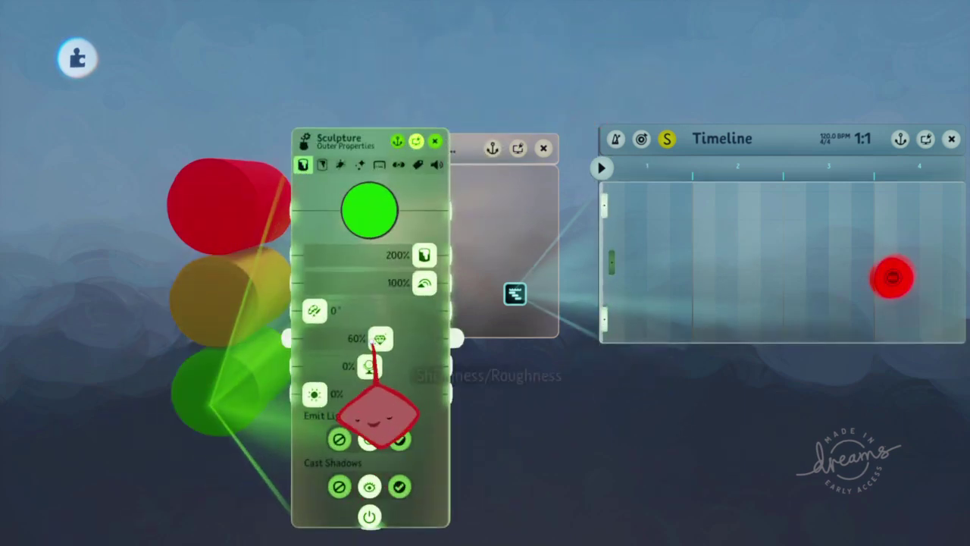
{"action": "left_click_drag", "start_coordinate": [315, 400], "coordinate": [343, 401]}
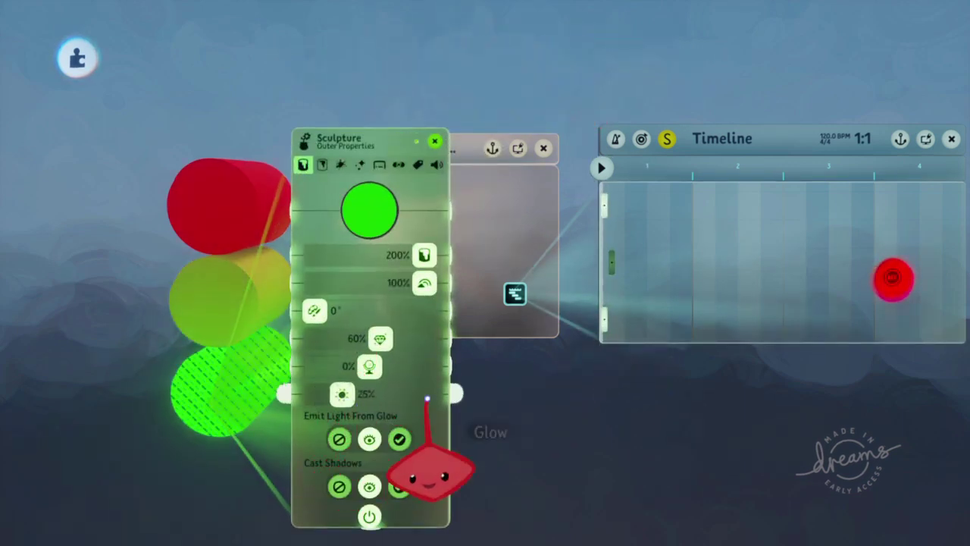
{"action": "left_click", "coordinate": [892, 283]}
{"action": "key", "text": "Escape"}
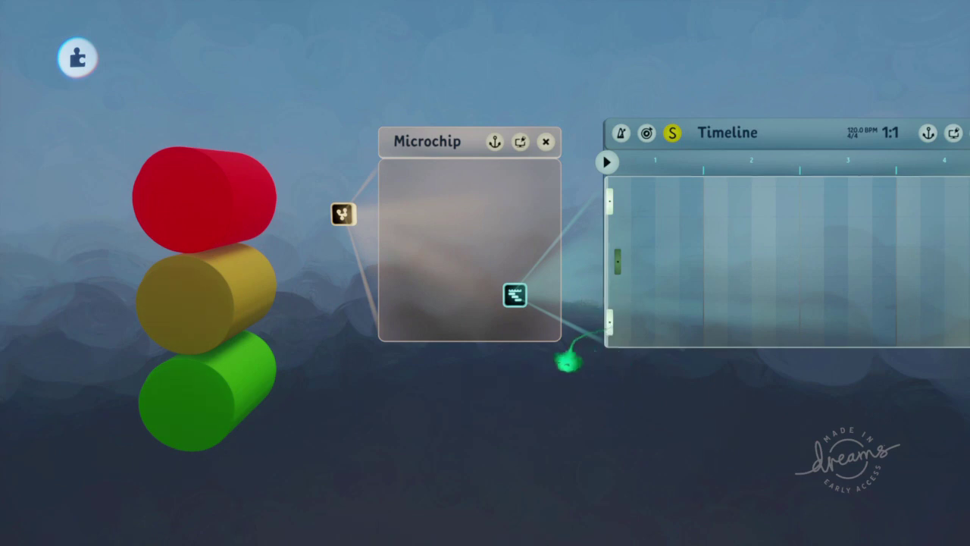
Record the green cylinder's glow again in its keyframe, at 22%
{"action": "left_click", "coordinate": [214, 398]}
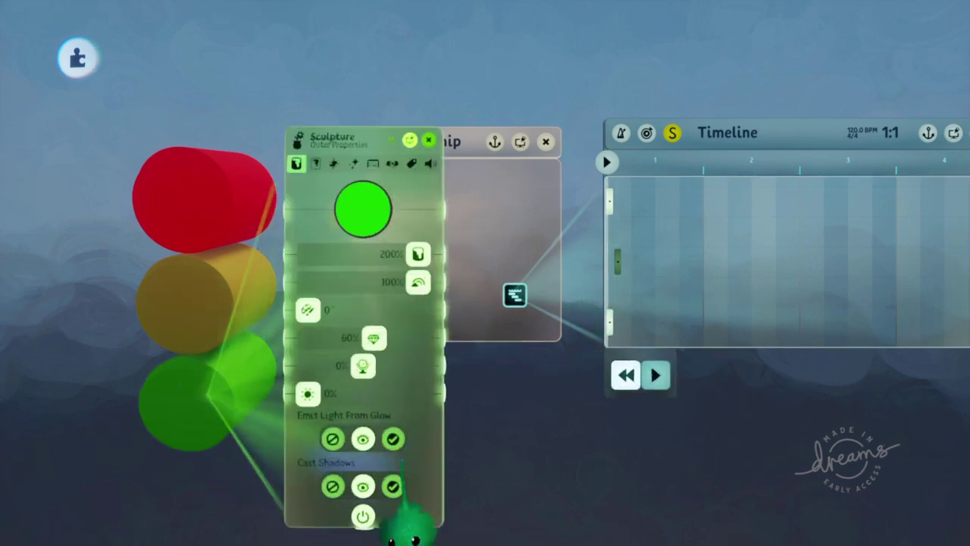
{"action": "left_click_drag", "start_coordinate": [308, 394], "coordinate": [333, 394]}
{"action": "left_click_drag", "start_coordinate": [333, 476], "coordinate": [627, 390]}
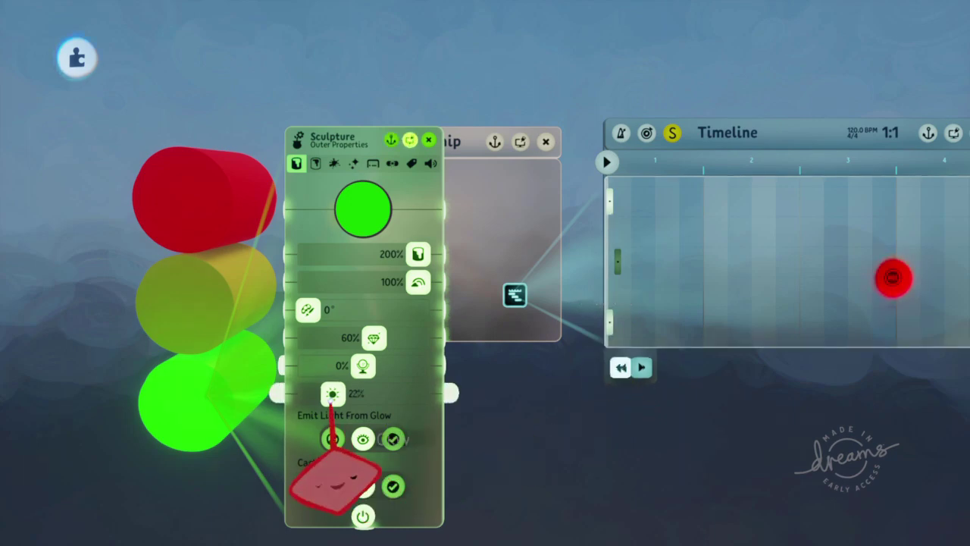
{"action": "left_click_drag", "start_coordinate": [333, 481], "coordinate": [271, 481]}
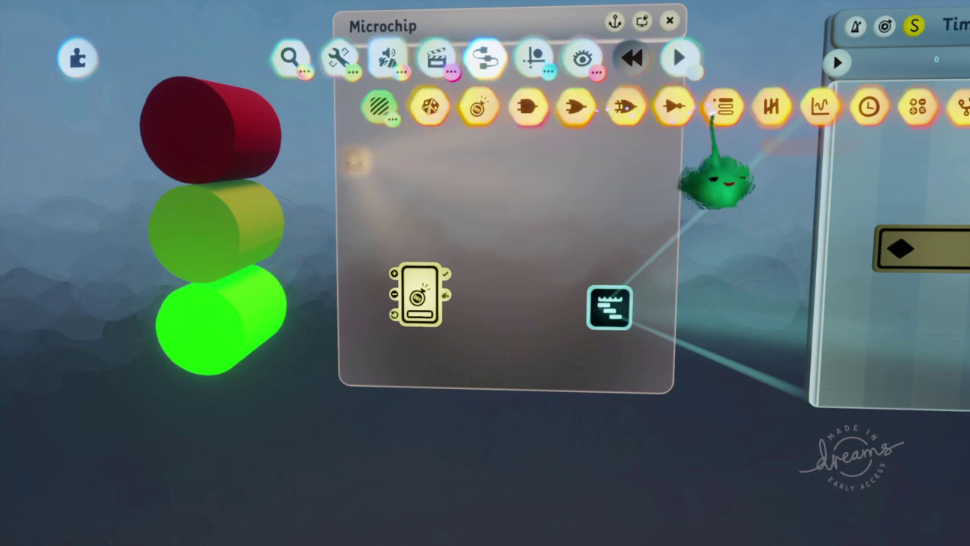
Place a Timer beside the timeline gadget on the microchip and set its target time to 2.0 s
{"action": "left_click", "coordinate": [869, 107]}
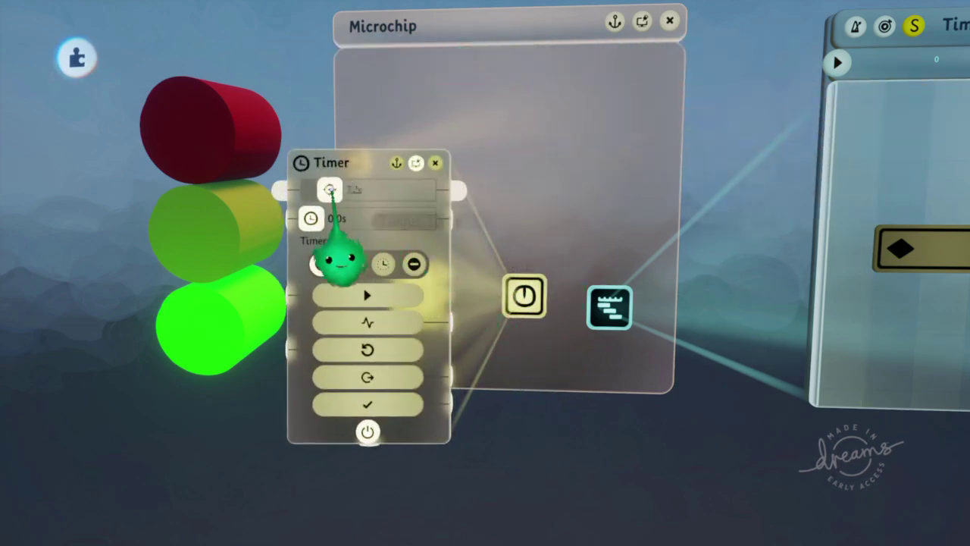
{"action": "left_click_drag", "start_coordinate": [331, 189], "coordinate": [321, 190]}
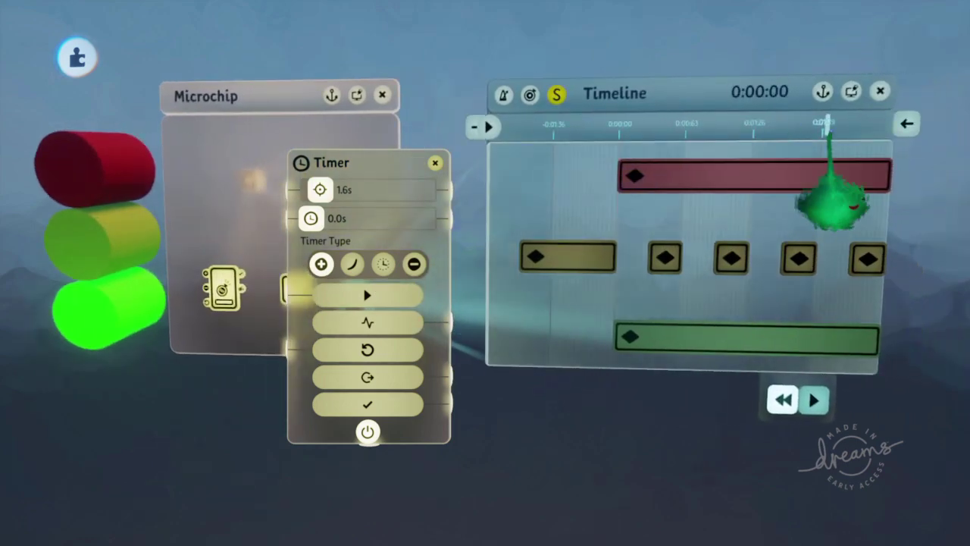
{"action": "scroll", "coordinate": [853, 122], "scroll_direction": "up", "scroll_amount": 5}
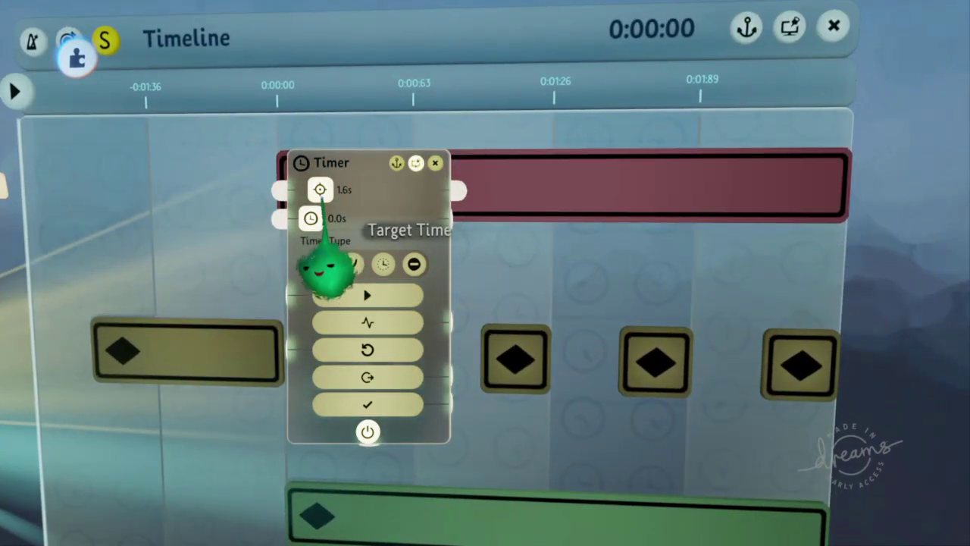
Switch the timeline's clock to bars and beats, and set the timer to the third timer type
{"action": "left_click", "coordinate": [676, 32]}
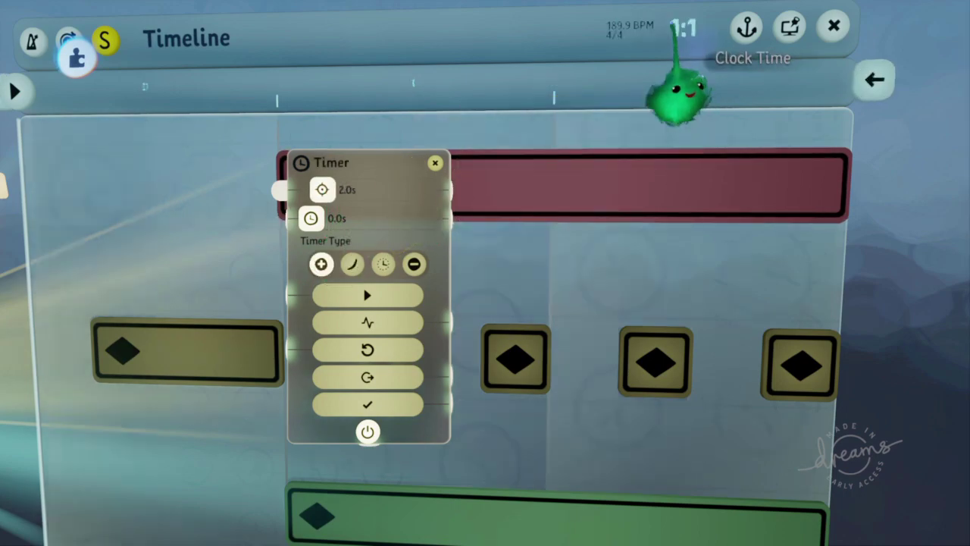
{"action": "middle_click_drag", "start_coordinate": [628, 176], "coordinate": [480, 286]}
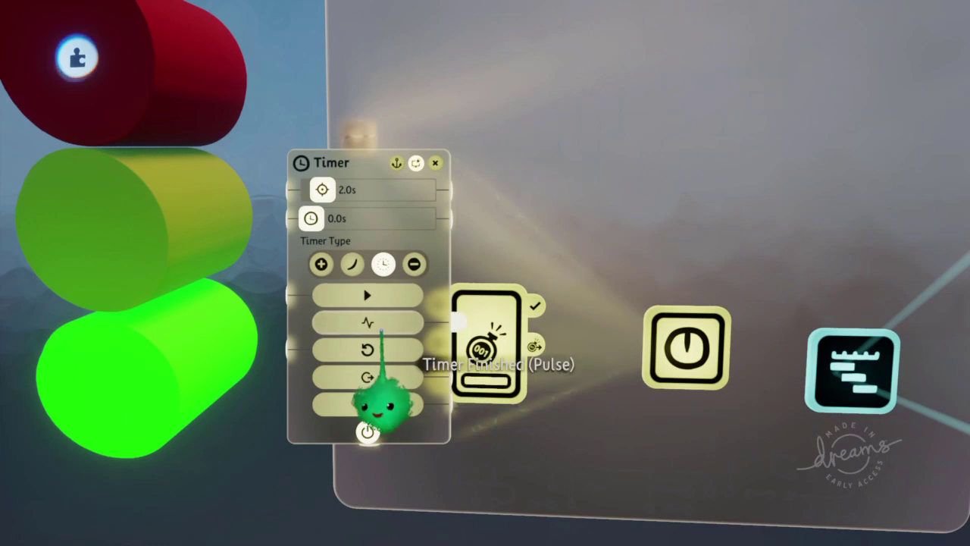
{"action": "key", "text": "Escape"}
{"action": "scroll", "coordinate": [561, 345], "scroll_direction": "down", "scroll_amount": 3}
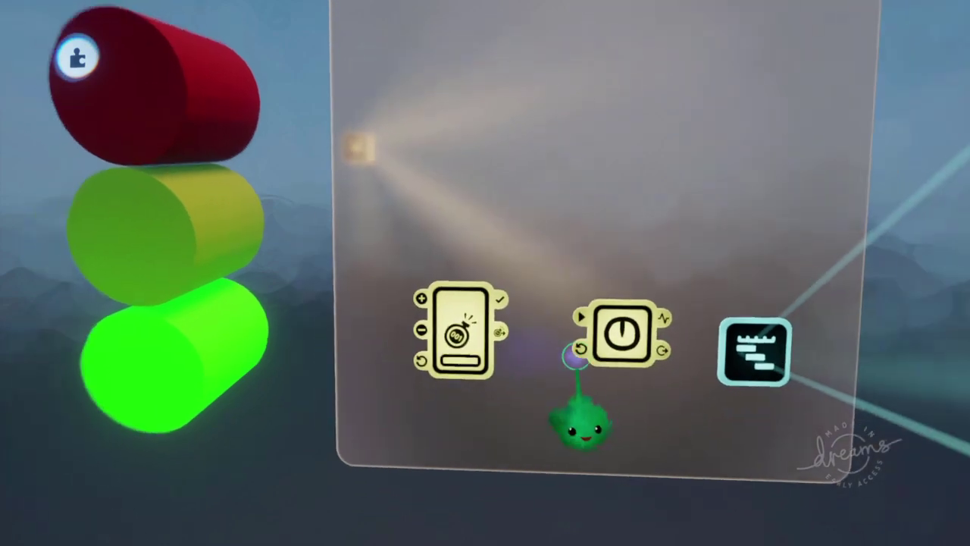
Look over the counter's settings and ports
{"action": "left_click_drag", "start_coordinate": [579, 424], "coordinate": [560, 496]}
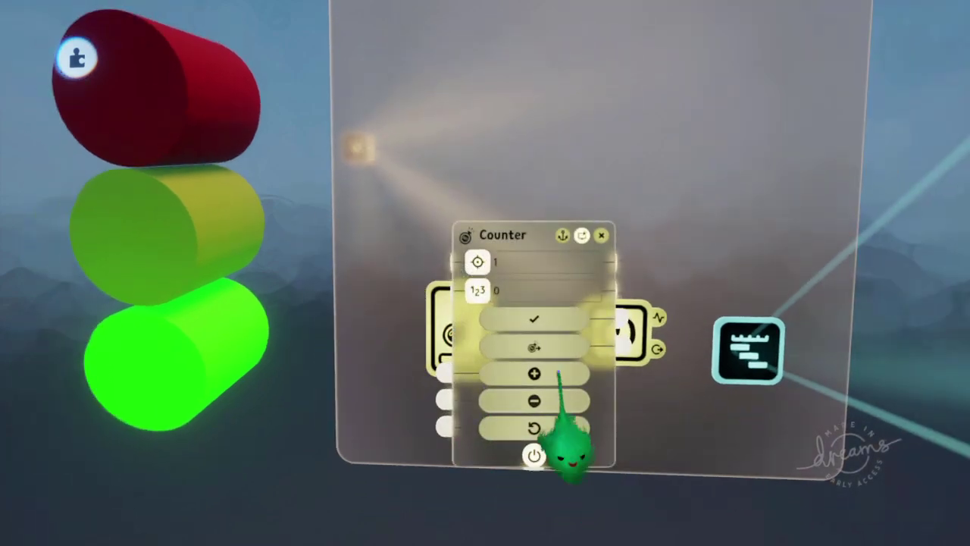
{"action": "key", "text": "Escape"}
{"action": "scroll", "coordinate": [509, 152], "scroll_direction": "down", "scroll_amount": 3}
Place a Value Slider above the counter and timer, wired to the timer's start input, and set its value to 0.6
{"action": "left_click", "coordinate": [382, 119]}
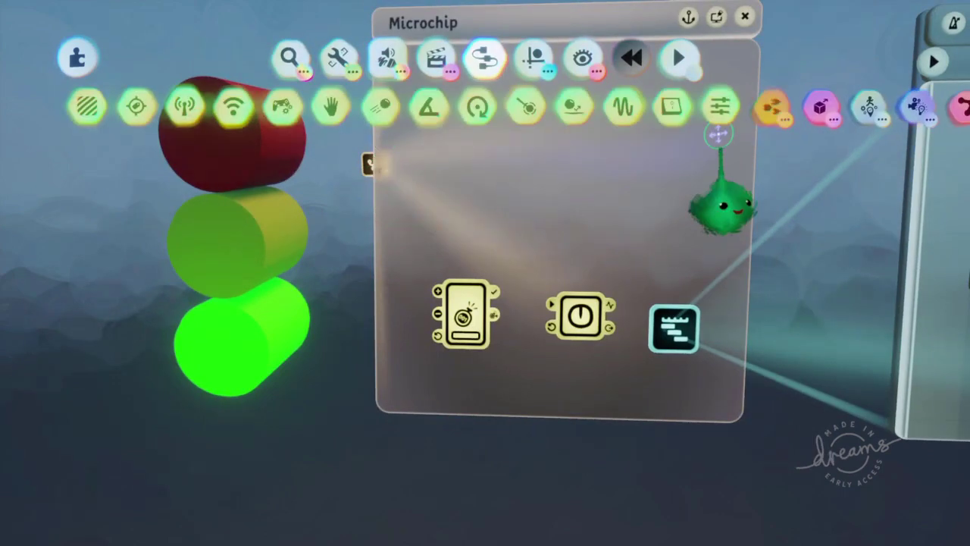
{"action": "left_click", "coordinate": [718, 106]}
{"action": "left_click", "coordinate": [538, 241]}
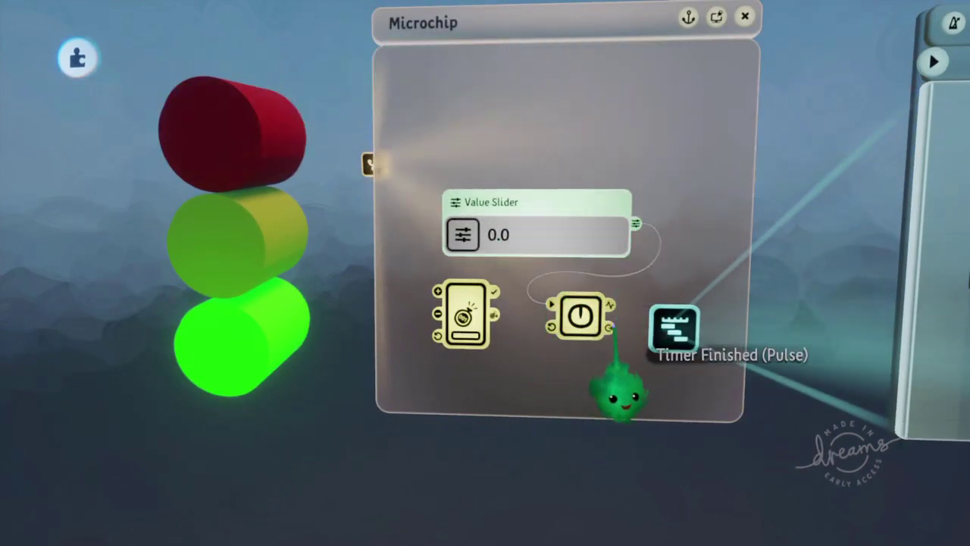
{"action": "left_click", "coordinate": [580, 317]}
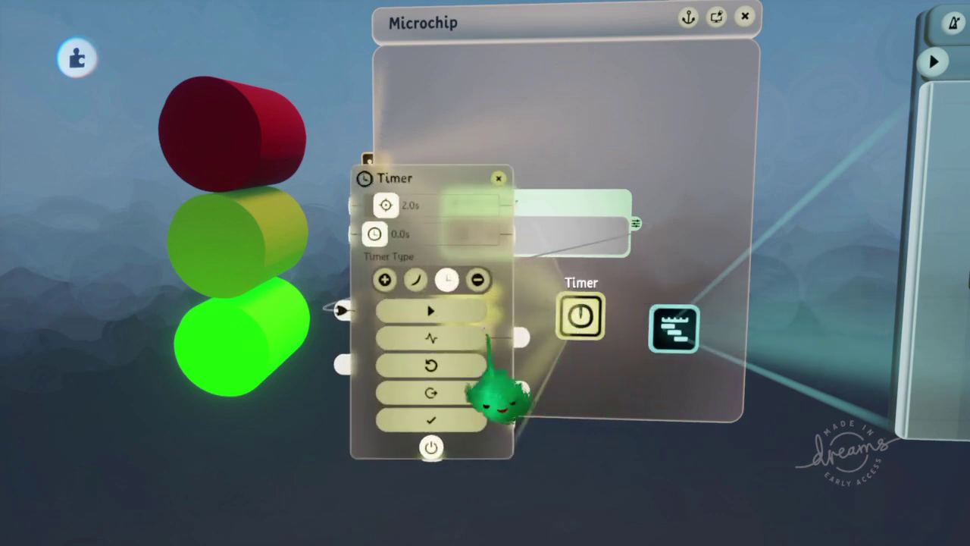
{"action": "left_click_drag", "start_coordinate": [469, 237], "coordinate": [562, 236]}
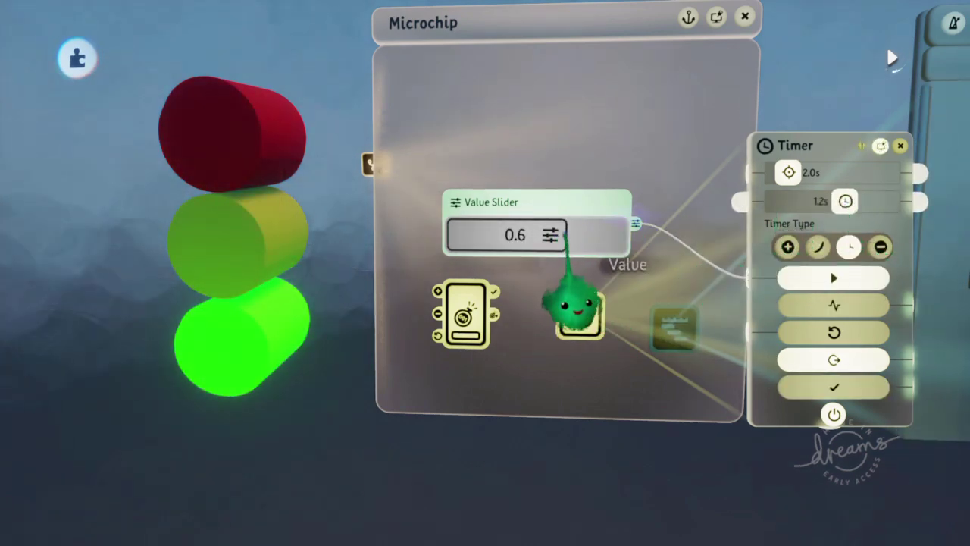
Place a Selector on the microchip to the left of the timer and open its settings
{"action": "left_click_drag", "start_coordinate": [574, 307], "coordinate": [341, 325]}
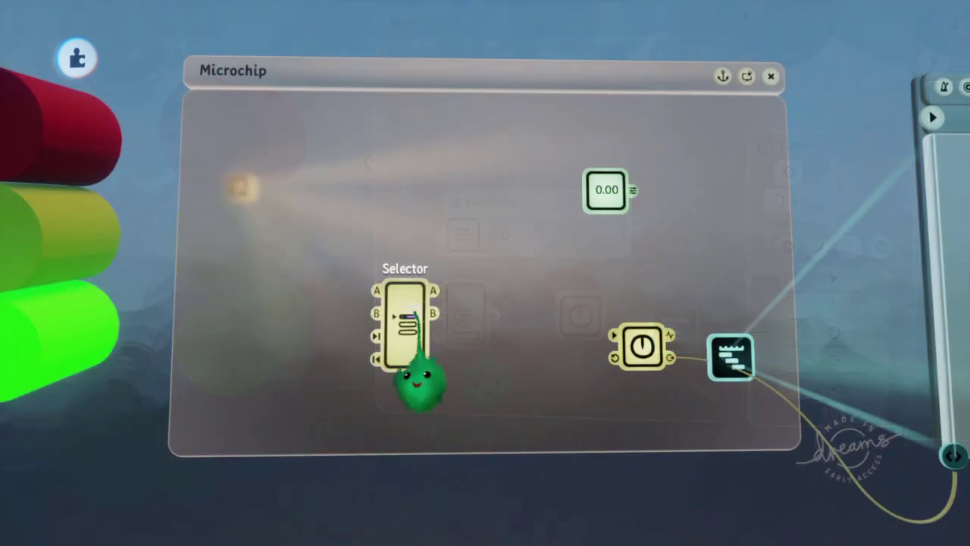
{"action": "left_click", "coordinate": [414, 341]}
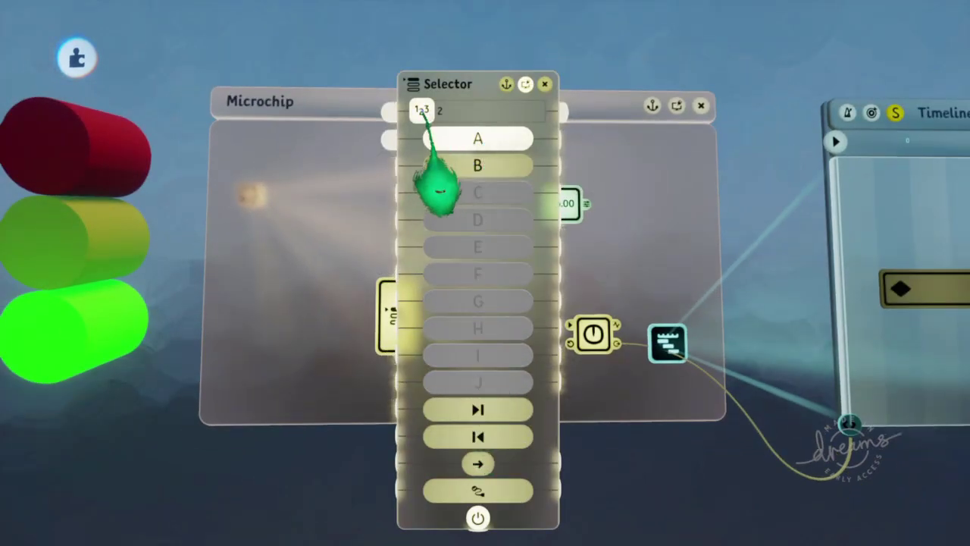
{"action": "left_click_drag", "start_coordinate": [438, 188], "coordinate": [466, 178]}
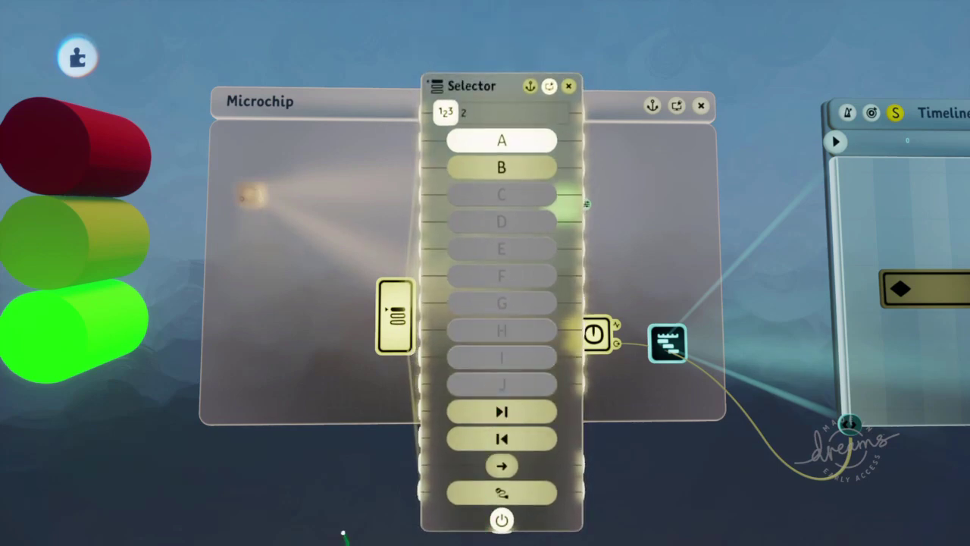
Examine the selector's lettered ports and its next and previous port inputs
{"action": "left_click_drag", "start_coordinate": [515, 316], "coordinate": [367, 253]}
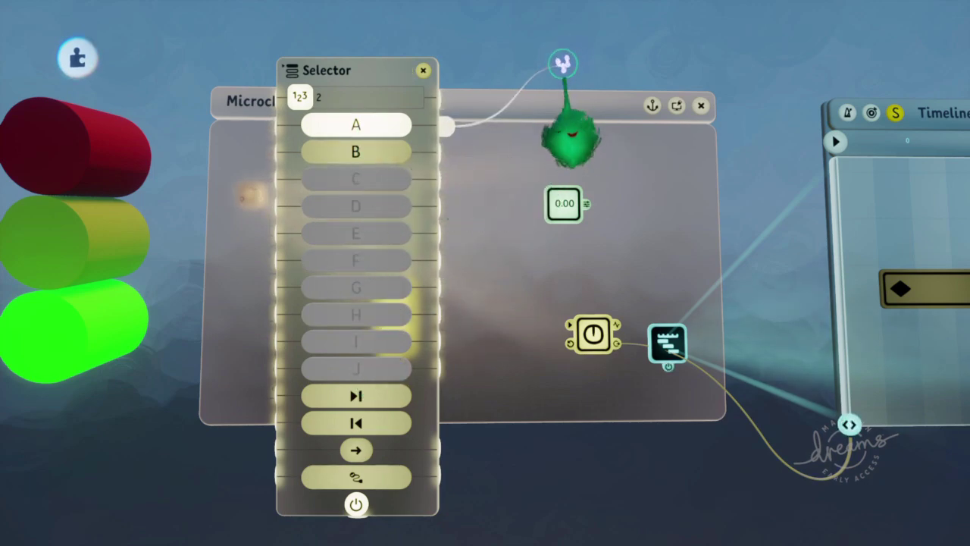
{"action": "left_click_drag", "start_coordinate": [368, 400], "coordinate": [547, 447]}
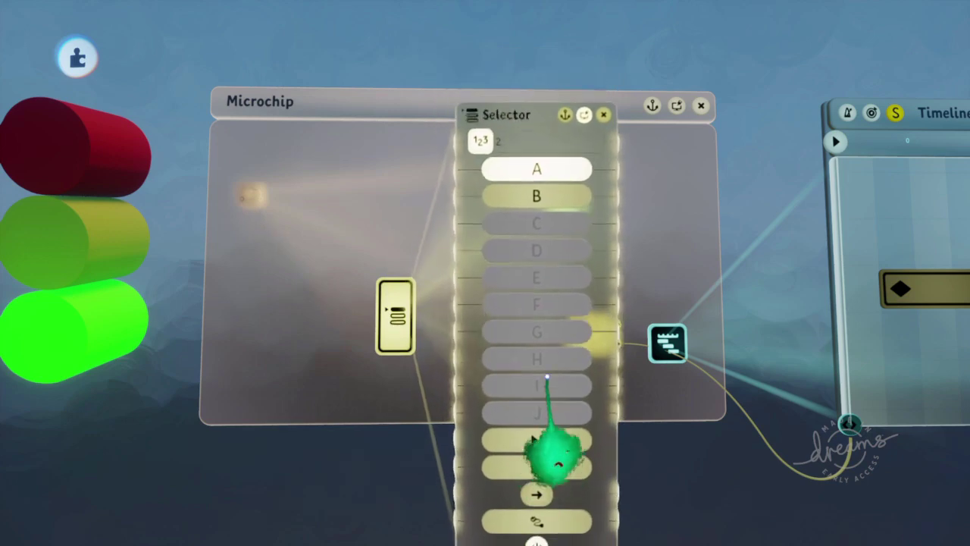
{"action": "left_click_drag", "start_coordinate": [543, 349], "coordinate": [535, 303]}
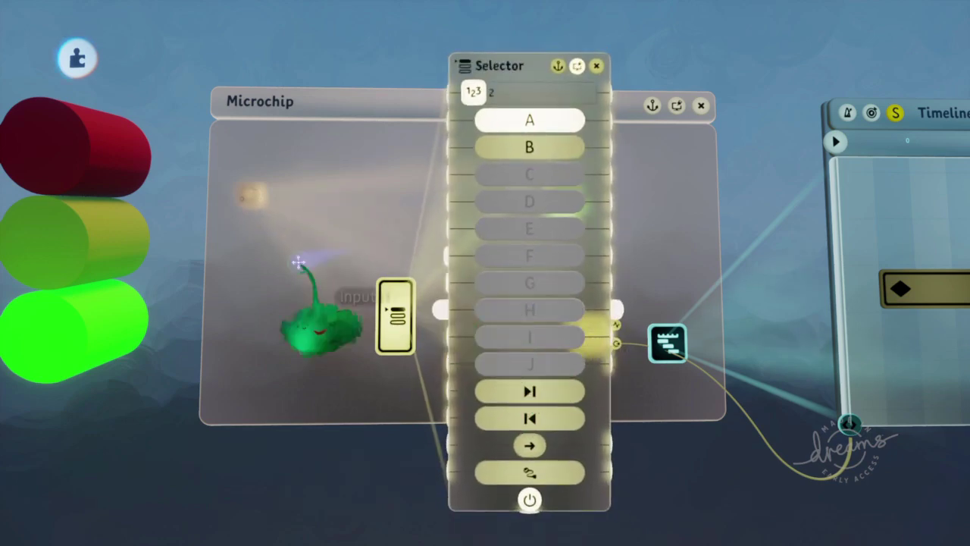
{"action": "key", "text": "Escape"}
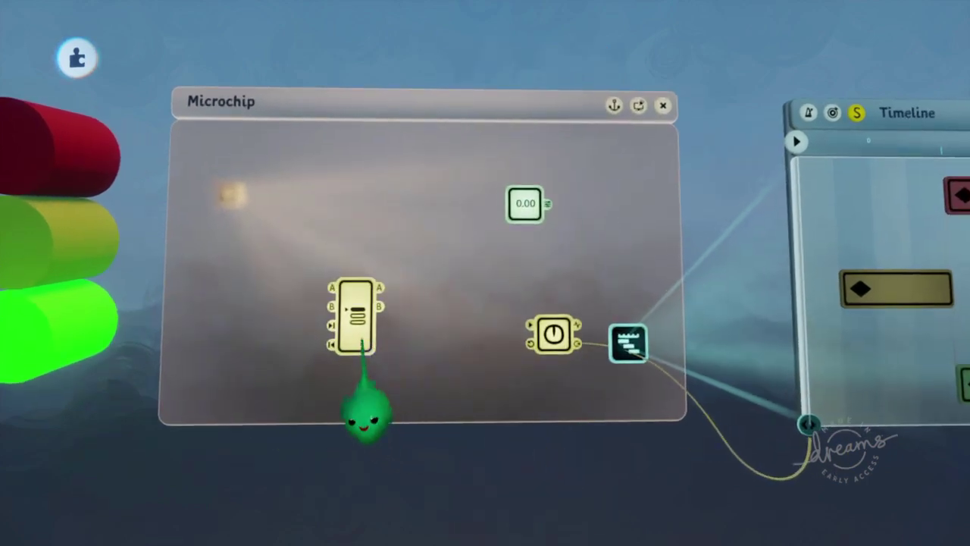
Place a Calculator between the selector and the timer, and wire the selector's active port output into operand A
{"action": "left_click", "coordinate": [362, 339]}
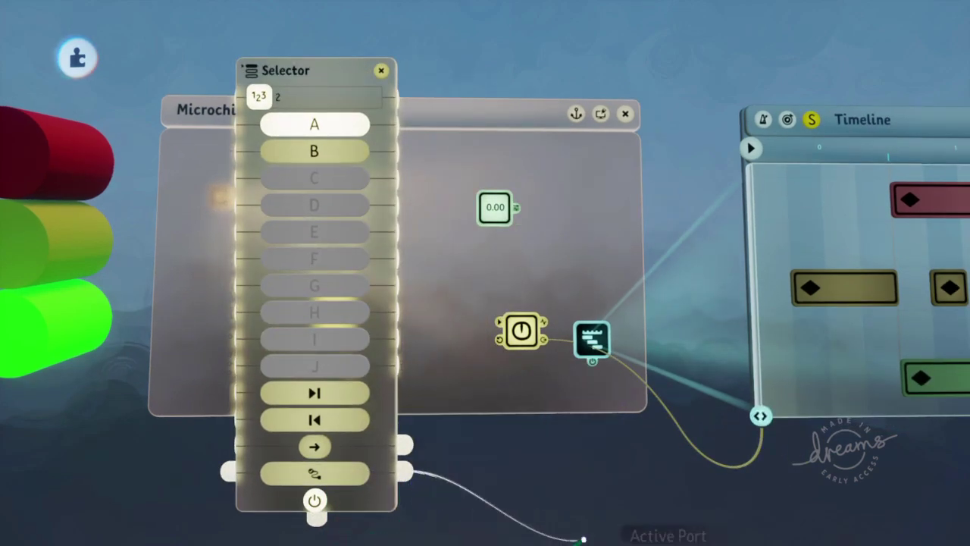
{"action": "key", "text": "Escape"}
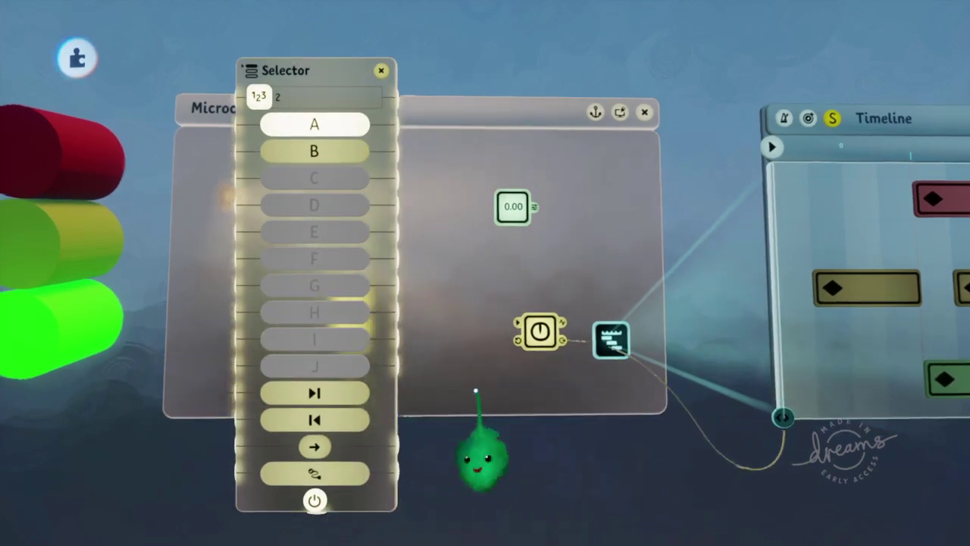
{"action": "middle_click_drag", "start_coordinate": [476, 392], "coordinate": [524, 357]}
{"action": "key", "text": "Tab"}
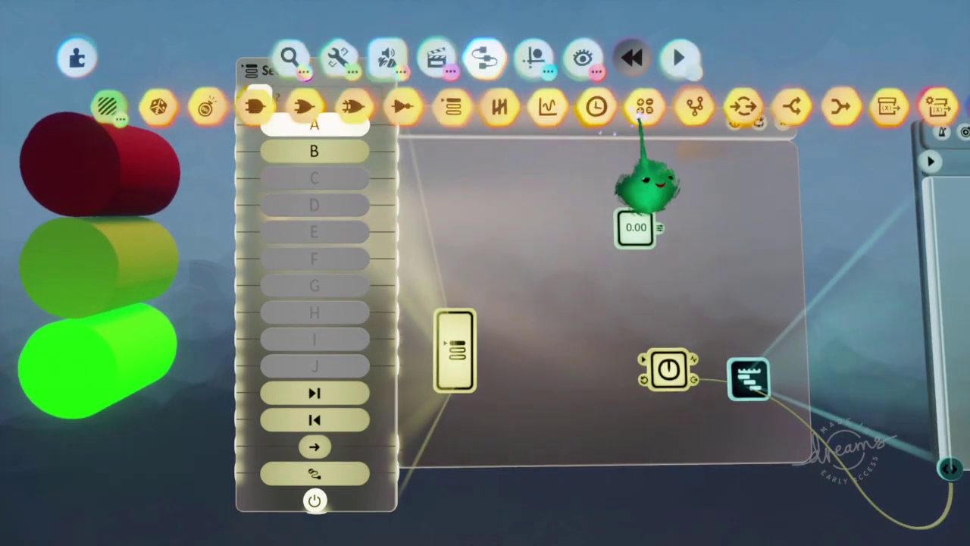
{"action": "left_click", "coordinate": [645, 109]}
{"action": "left_click", "coordinate": [547, 372]}
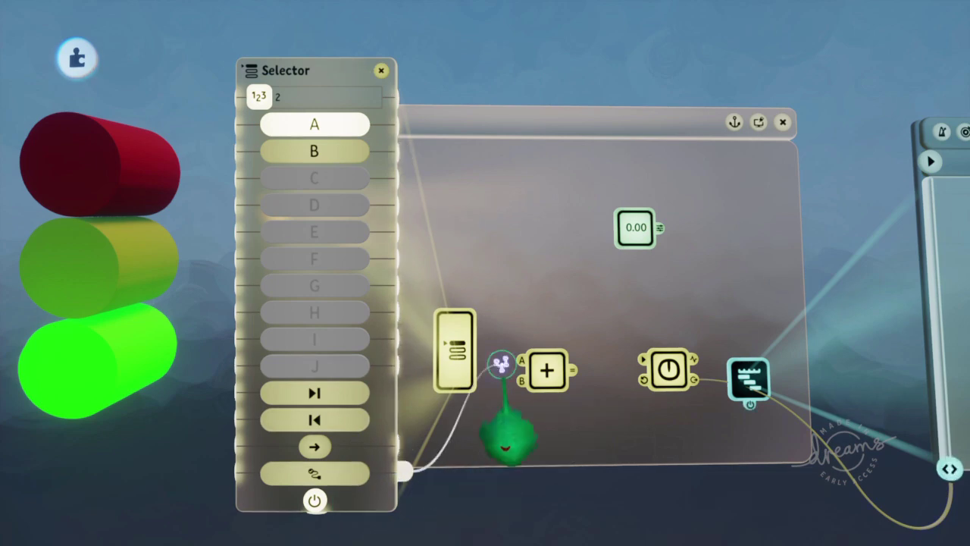
{"action": "left_click_drag", "start_coordinate": [522, 363], "coordinate": [522, 361]}
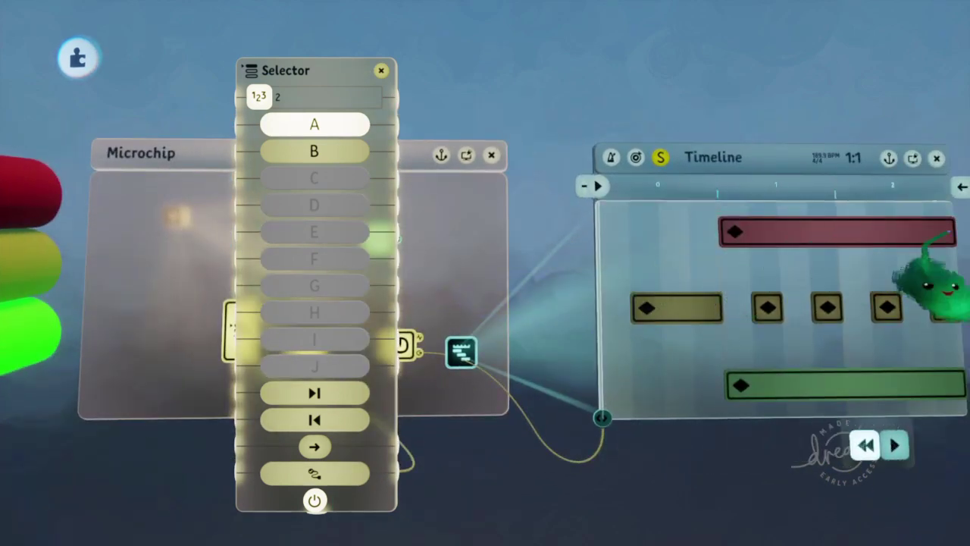
Set the selector's number of ports to 4
{"action": "left_click_drag", "start_coordinate": [259, 96], "coordinate": [273, 178]}
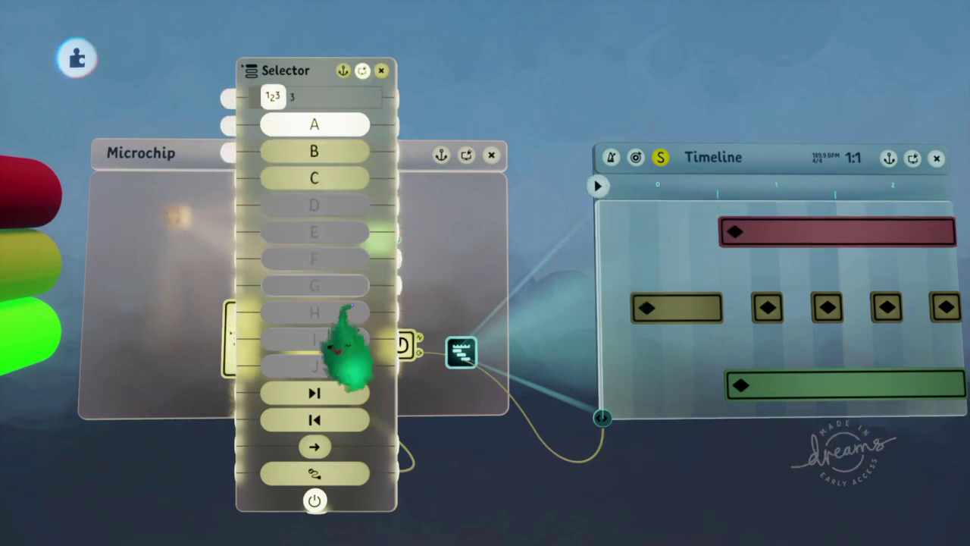
{"action": "left_click_drag", "start_coordinate": [350, 306], "coordinate": [210, 309]}
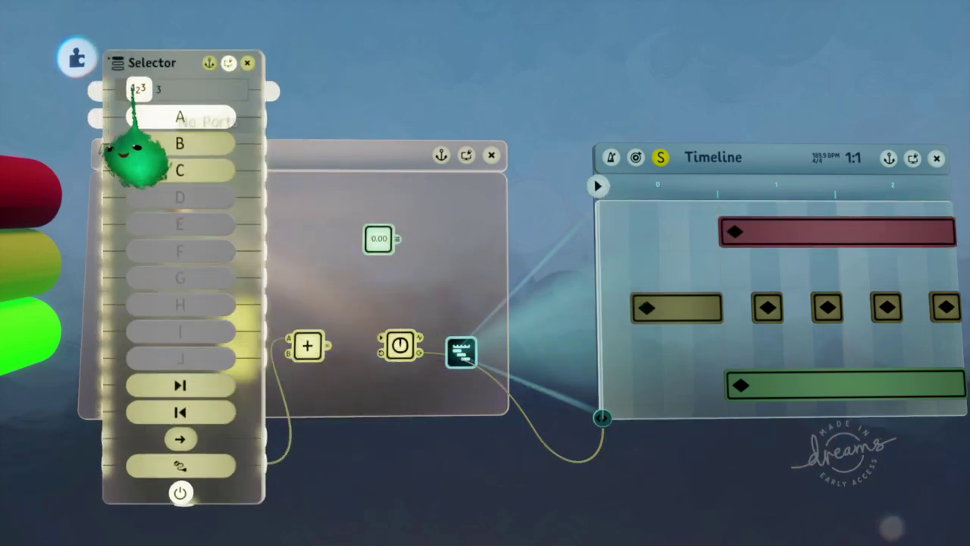
{"action": "left_click_drag", "start_coordinate": [132, 88], "coordinate": [146, 112]}
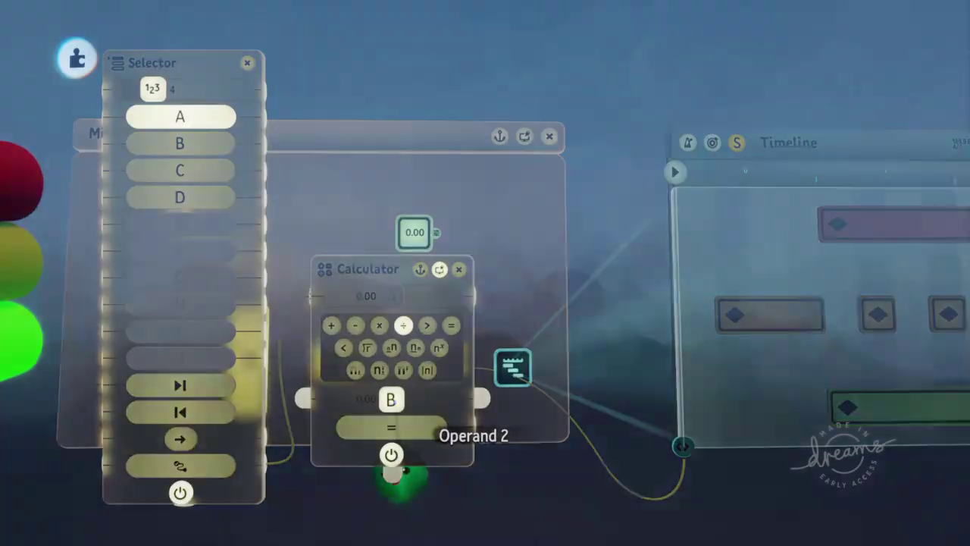
Set the calculator to division with 3 as its second operand
{"action": "left_click", "coordinate": [391, 453]}
{"action": "key", "text": "Right"}
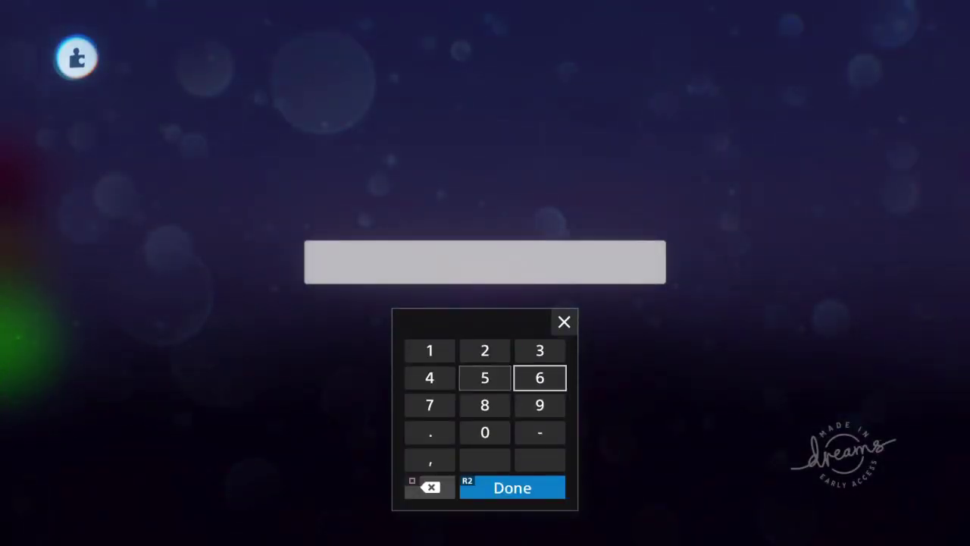
{"action": "type", "text": "3"}
{"action": "key", "text": "Return"}
{"action": "key", "text": "Escape"}
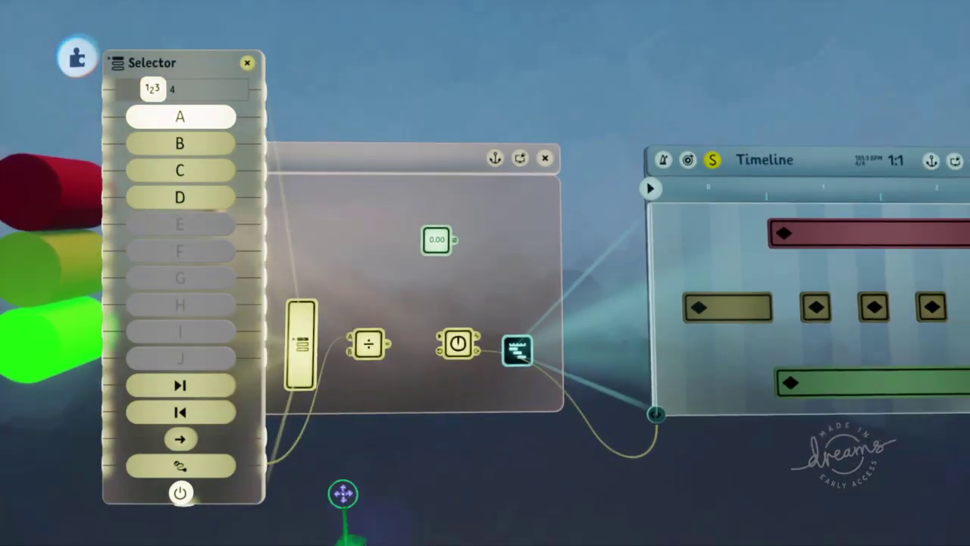
Place a Switch on the microchip to the left of the selector
{"action": "left_click_drag", "start_coordinate": [206, 377], "coordinate": [438, 403]}
{"action": "key", "text": "Tab"}
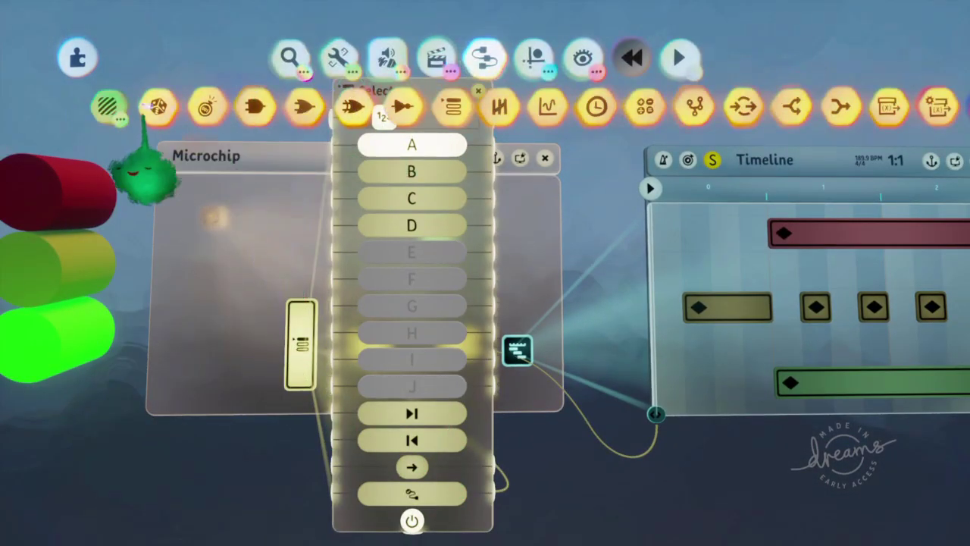
{"action": "left_click", "coordinate": [122, 113]}
{"action": "left_click", "coordinate": [611, 110]}
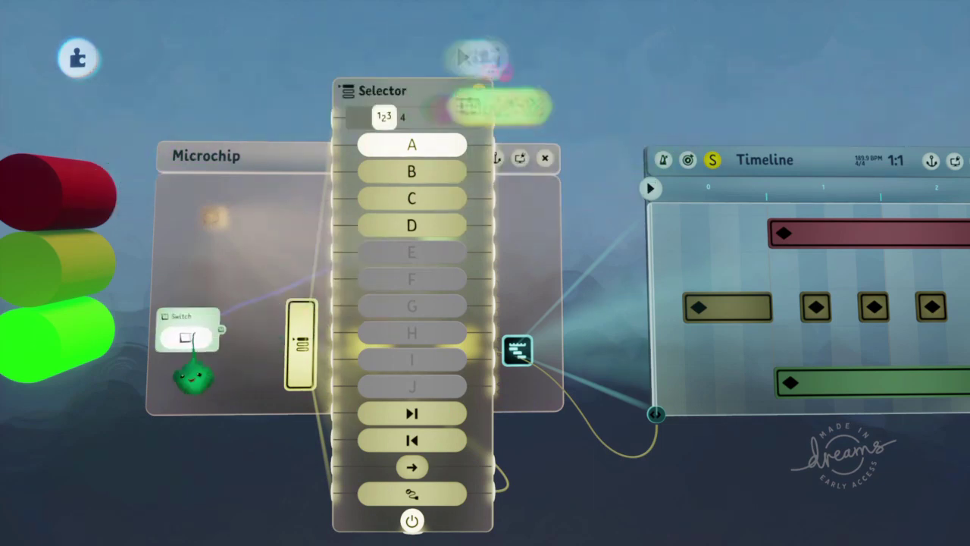
{"action": "left_click", "coordinate": [200, 347]}
Wire the switch's on/off output to the selector's next port input
{"action": "left_click_drag", "start_coordinate": [237, 409], "coordinate": [258, 496]}
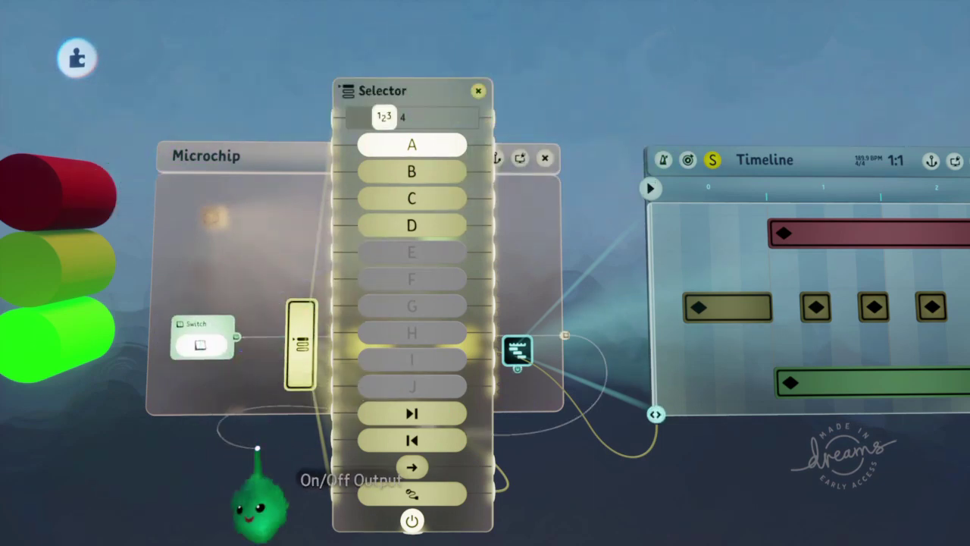
{"action": "left_click_drag", "start_coordinate": [299, 471], "coordinate": [304, 241]}
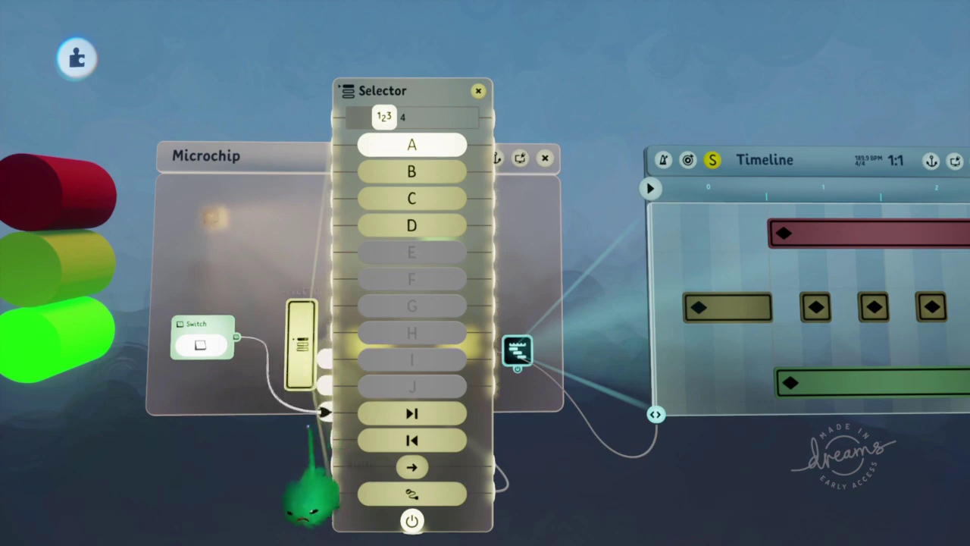
{"action": "left_click", "coordinate": [325, 412]}
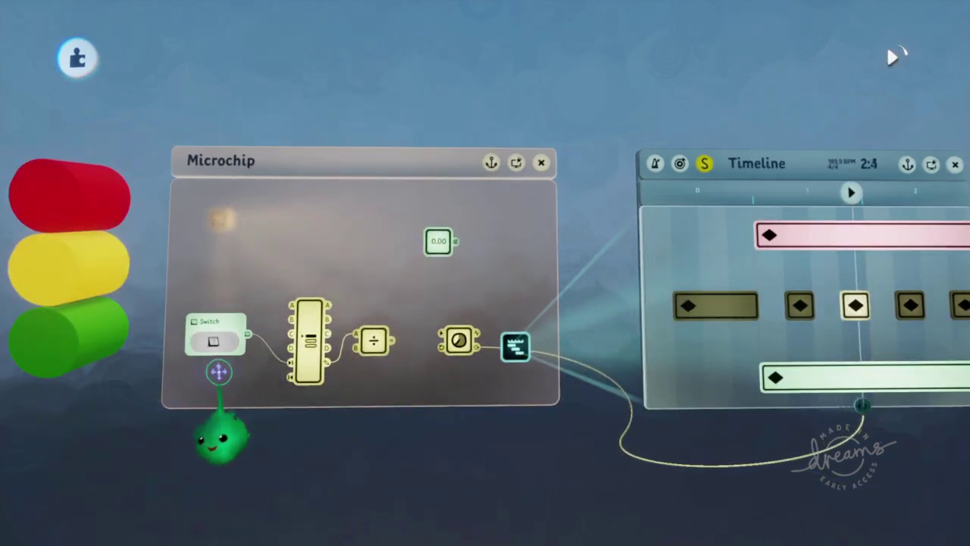
Move the timeline directly above the microchip and play the scene
{"action": "key", "text": "Left"}
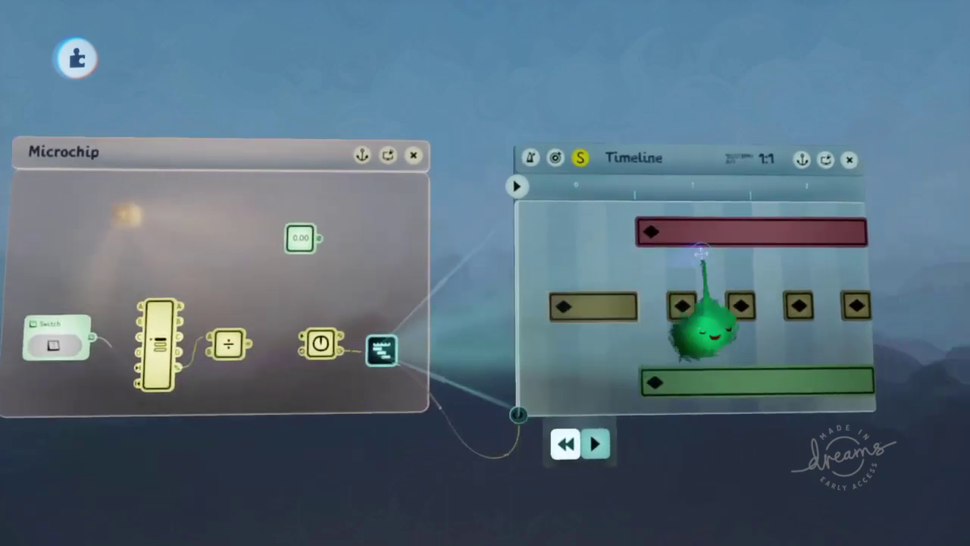
{"action": "left_click_drag", "start_coordinate": [724, 176], "coordinate": [413, 61]}
{"action": "key", "text": "space"}
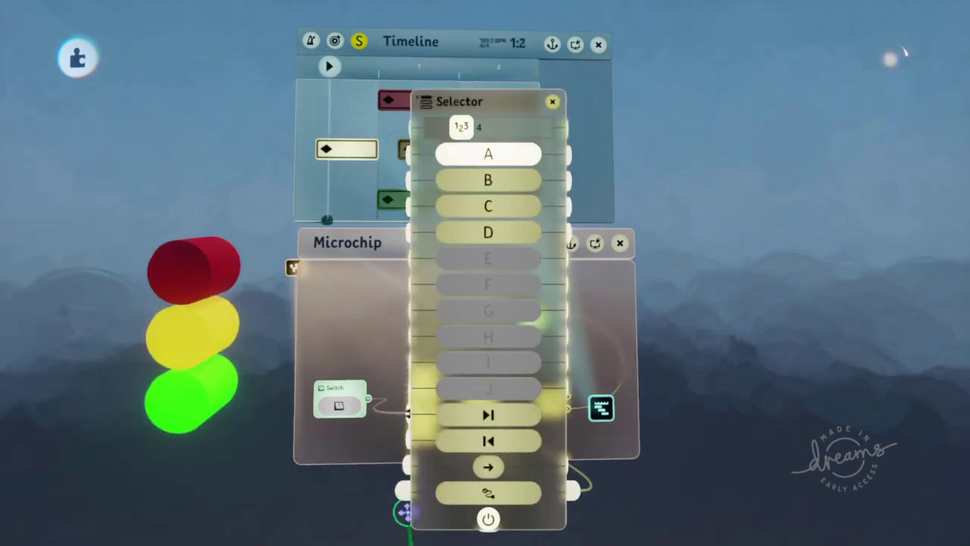
Toggle the switch repeatedly with the selector's settings open to examine how the active port and the lights respond
{"action": "key", "text": "Escape"}
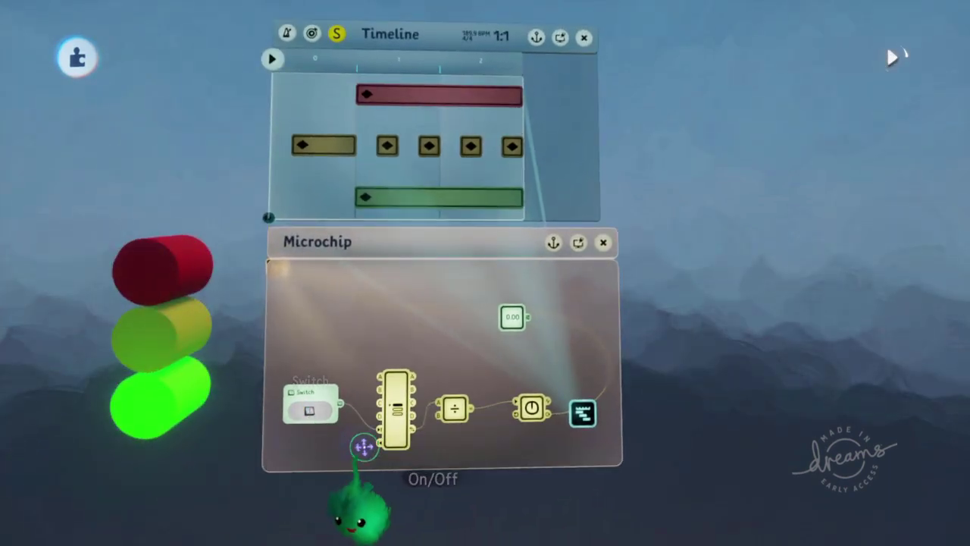
{"action": "scroll", "coordinate": [358, 444], "scroll_direction": "up", "scroll_amount": 5}
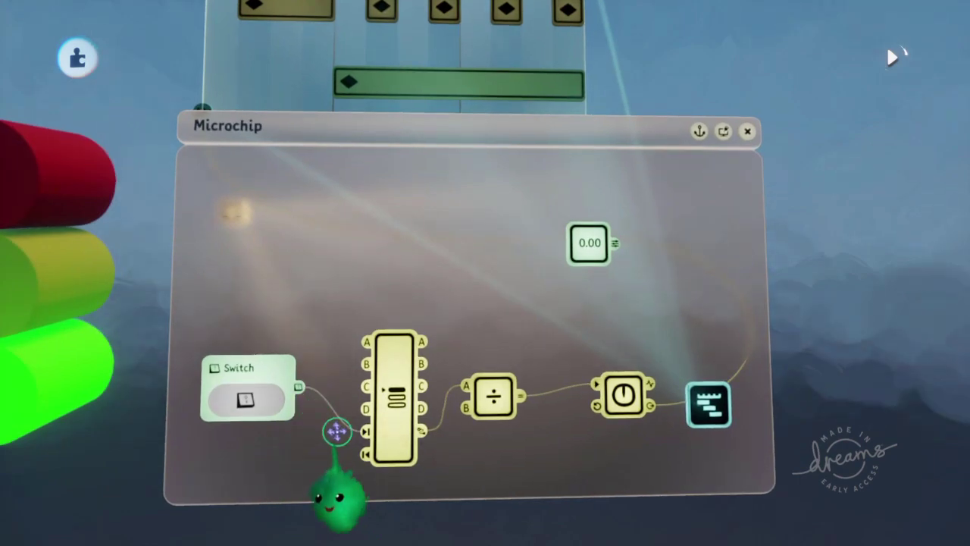
{"action": "left_click", "coordinate": [394, 401]}
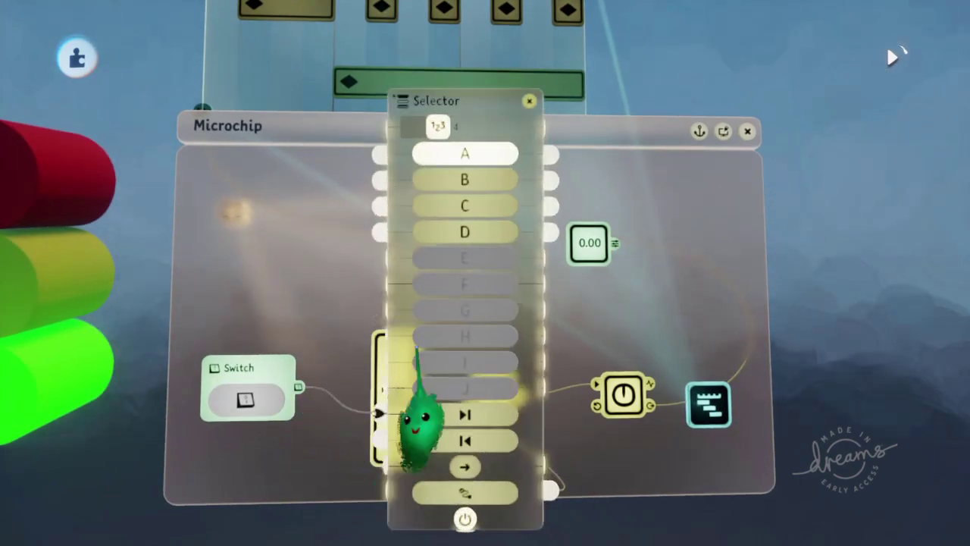
{"action": "scroll", "coordinate": [300, 380], "scroll_direction": "down", "scroll_amount": 4}
{"action": "left_click", "coordinate": [314, 362]}
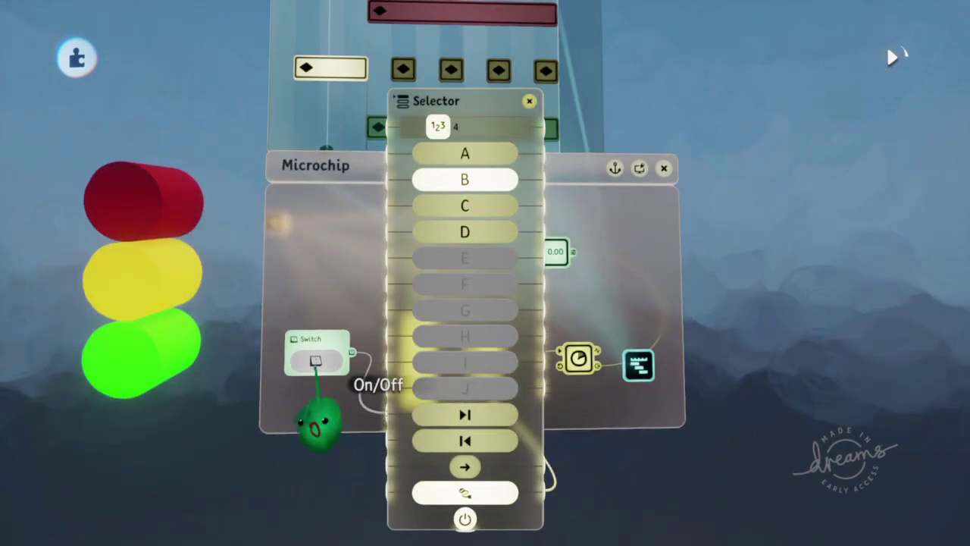
{"action": "left_click", "coordinate": [315, 362]}
{"action": "left_click", "coordinate": [315, 363]}
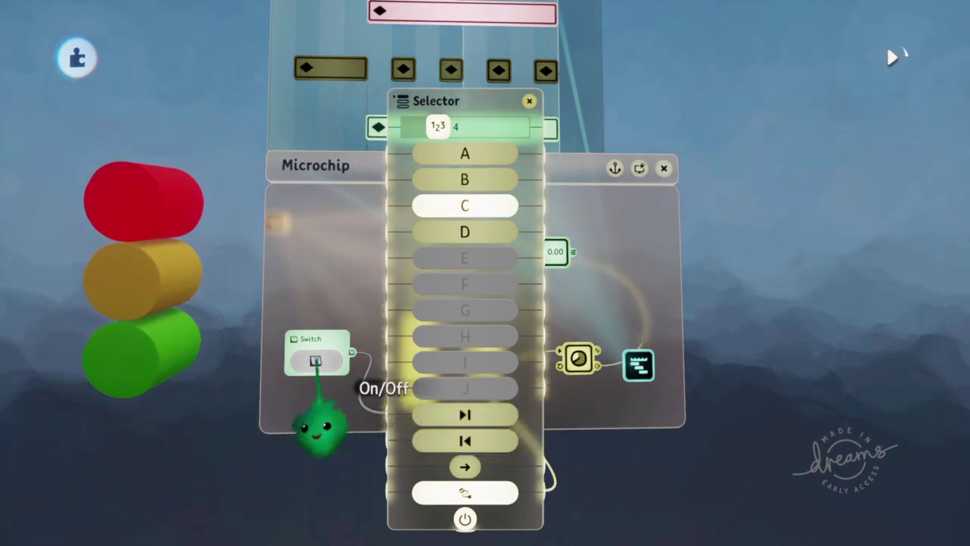
{"action": "left_click", "coordinate": [315, 360]}
{"action": "left_click", "coordinate": [316, 360]}
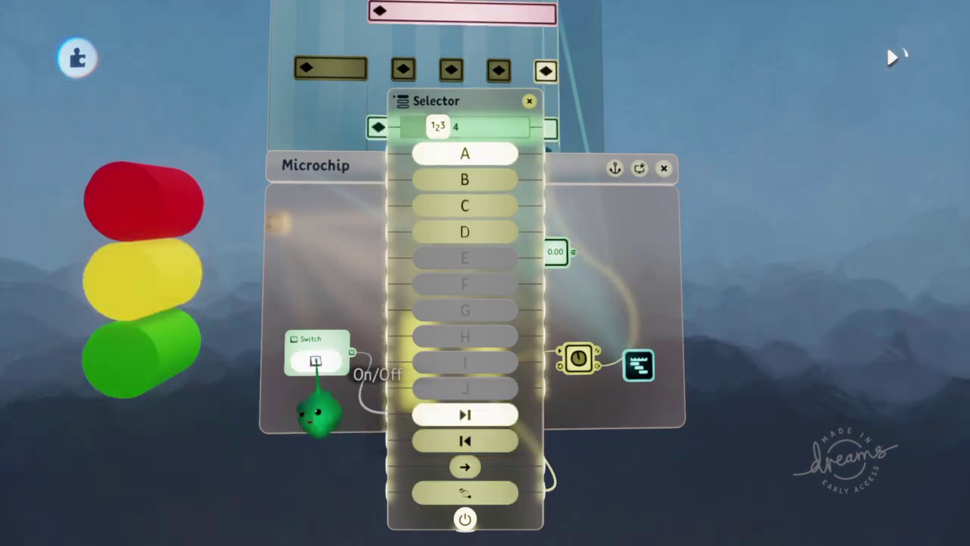
{"action": "left_click_drag", "start_coordinate": [346, 42], "coordinate": [351, 97]}
{"action": "left_click", "coordinate": [334, 351]}
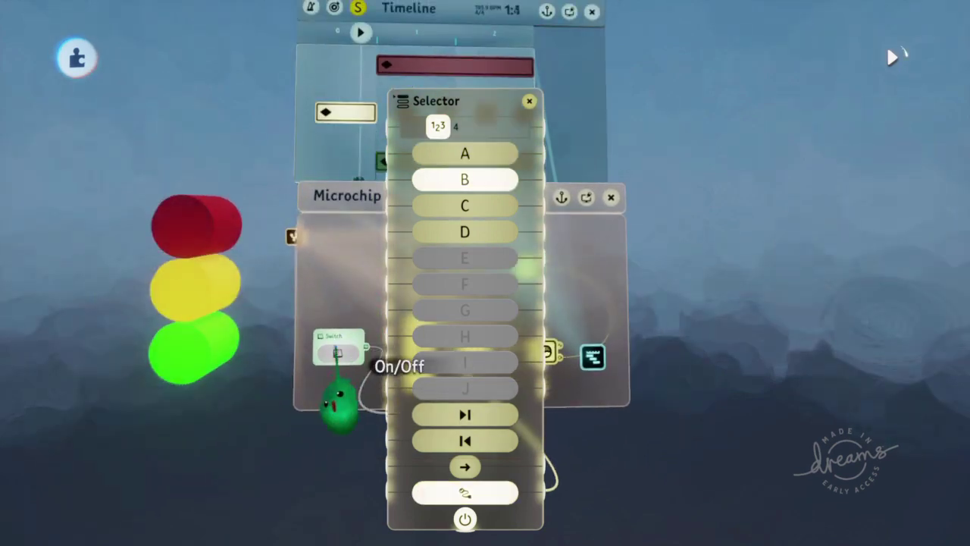
{"action": "left_click", "coordinate": [338, 353]}
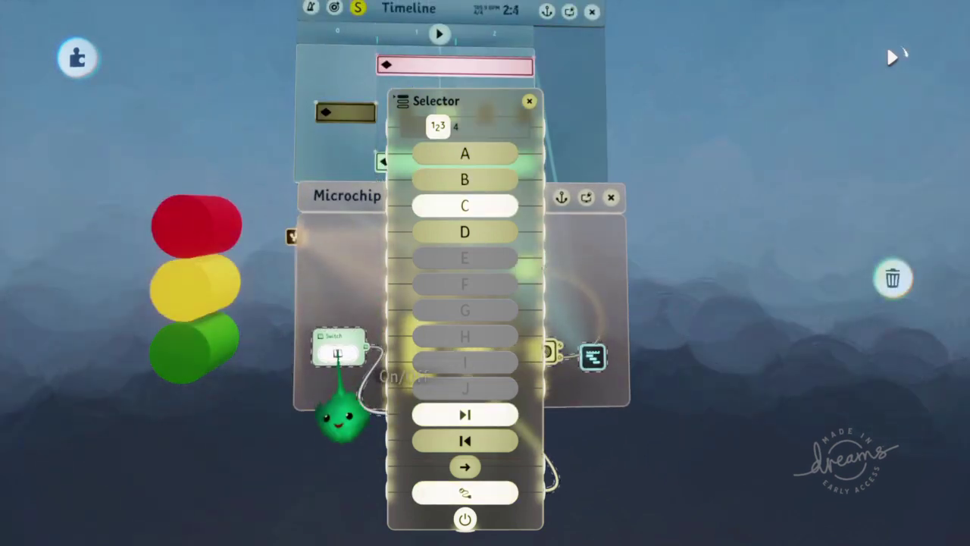
{"action": "key", "text": "Escape"}
Place a Value Slider on the microchip to the left of the selector, keeping the selector's settings open
{"action": "left_click_drag", "start_coordinate": [350, 420], "coordinate": [421, 194]}
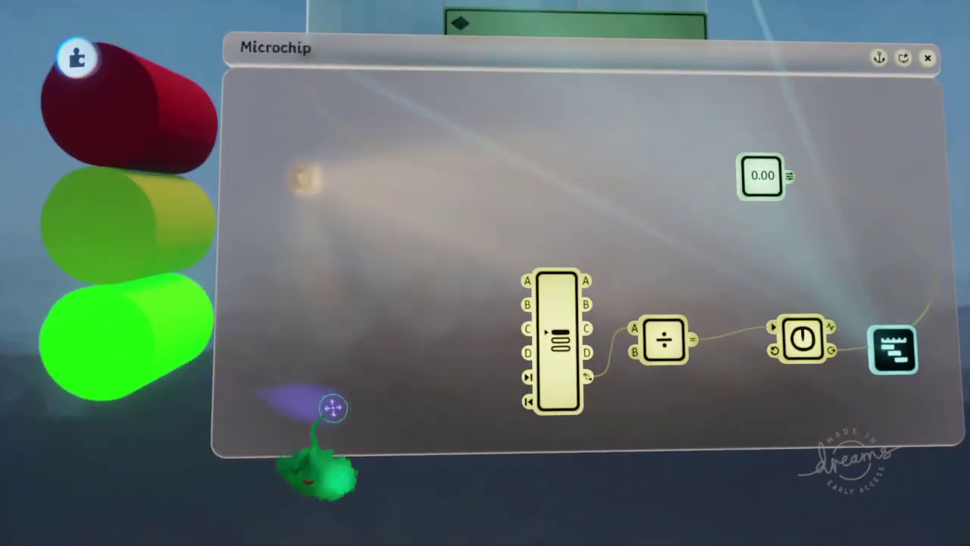
{"action": "left_click", "coordinate": [557, 379]}
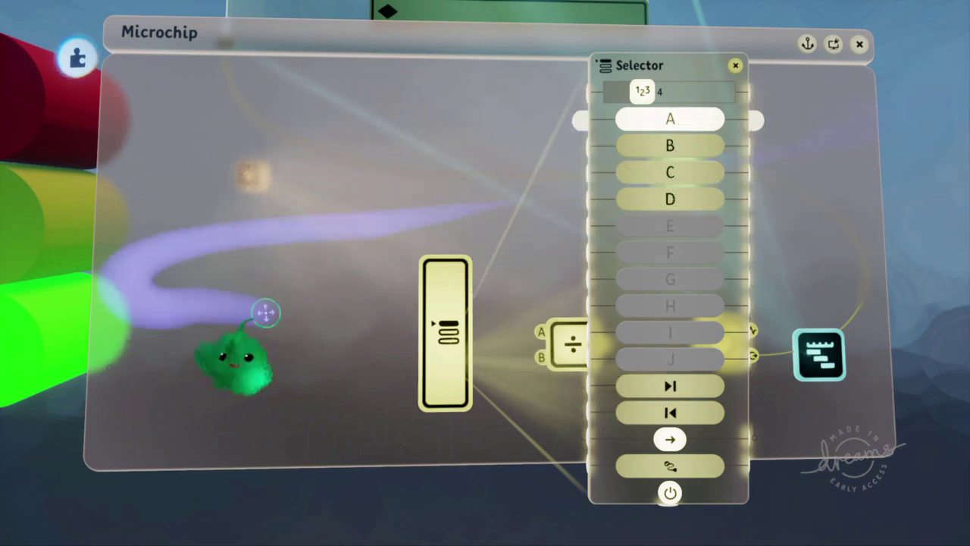
{"action": "mouse_move", "coordinate": [357, 295]}
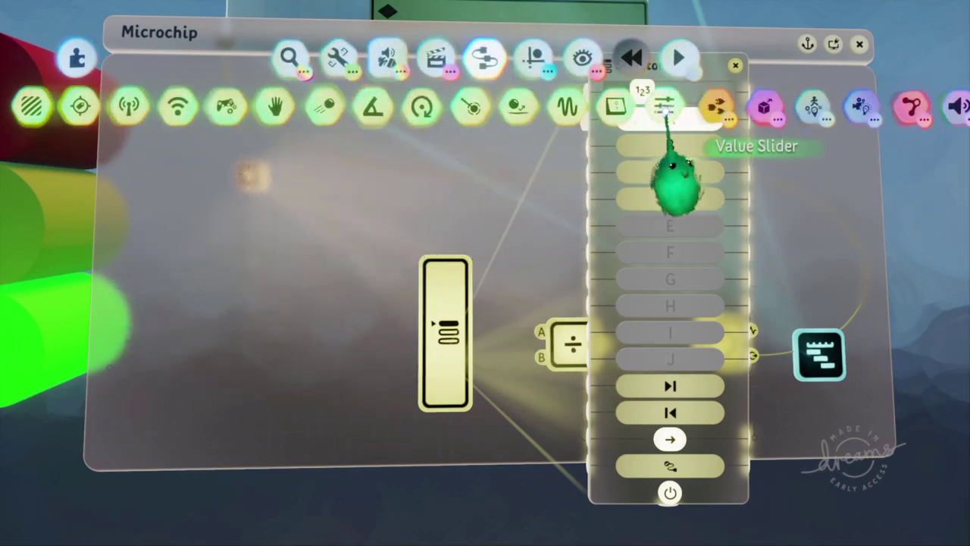
{"action": "left_click", "coordinate": [666, 107]}
{"action": "left_click", "coordinate": [311, 227]}
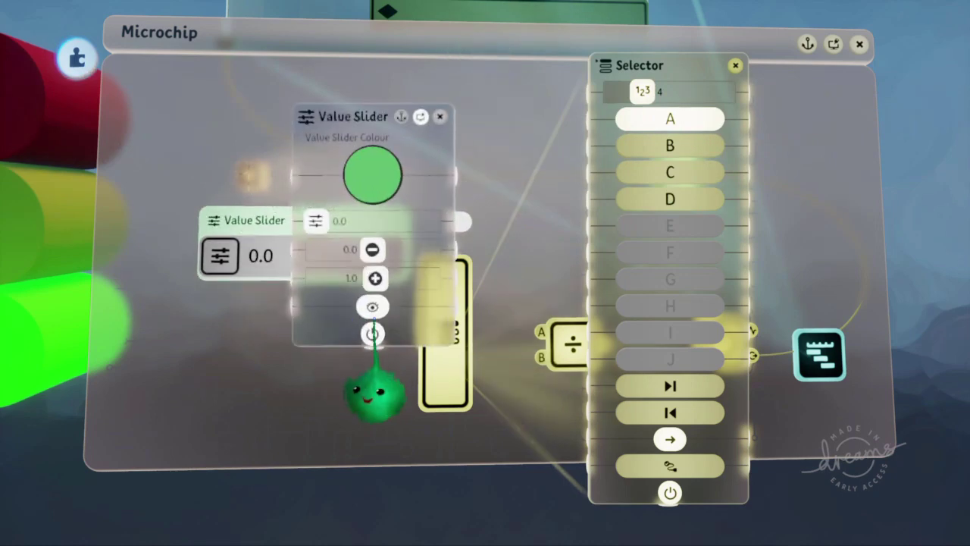
{"action": "key", "text": "Escape"}
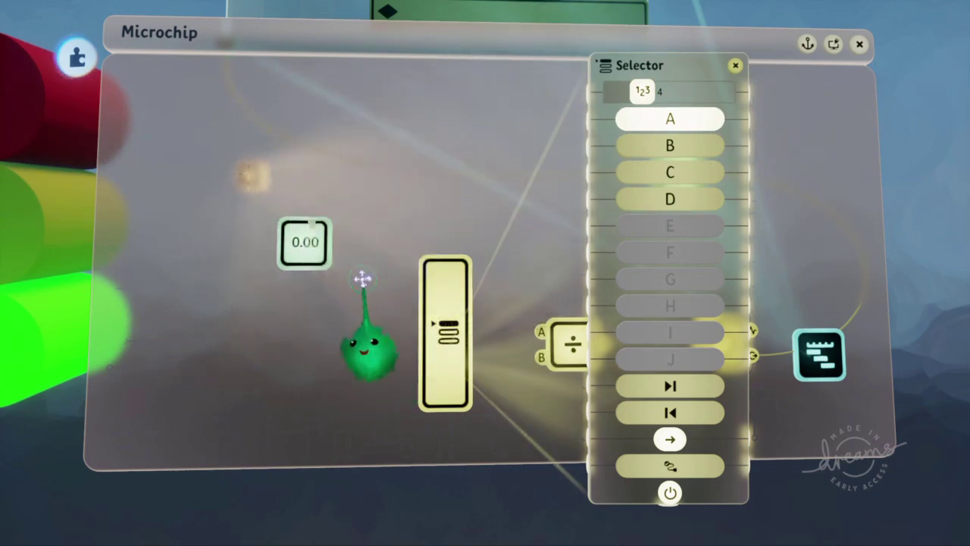
Raise the value slider's maximum, leave its value at 0, and wire it to the selector's A input
{"action": "left_click", "coordinate": [311, 250]}
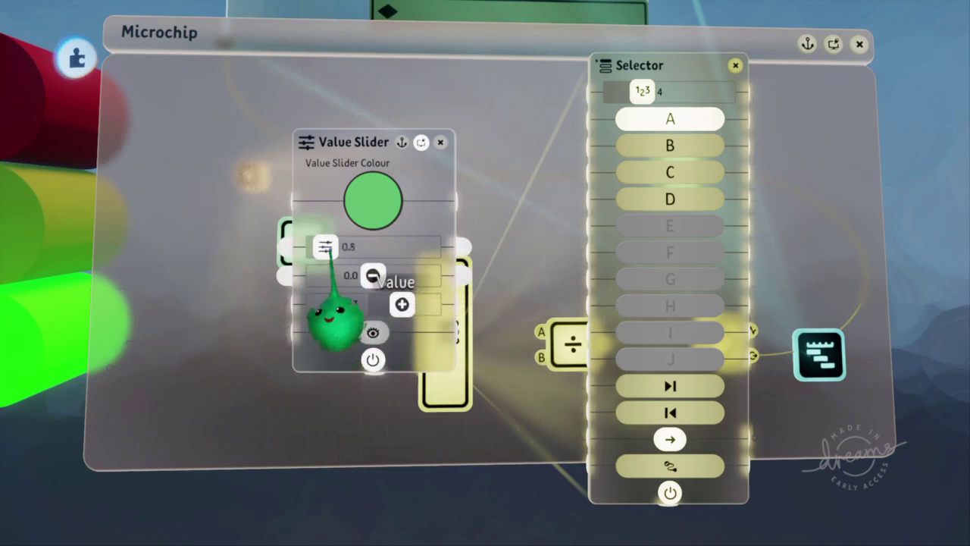
{"action": "key", "text": "Escape"}
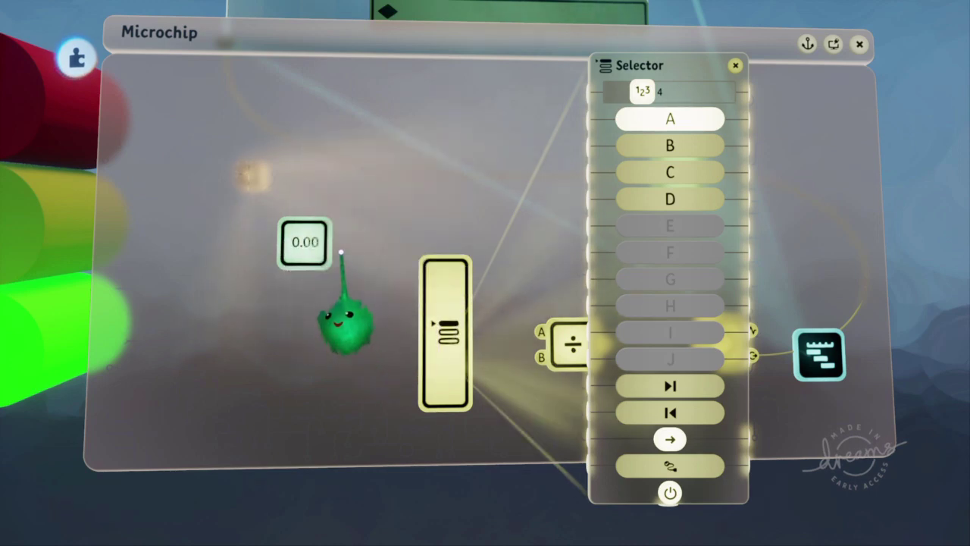
{"action": "left_click_drag", "start_coordinate": [546, 144], "coordinate": [581, 119]}
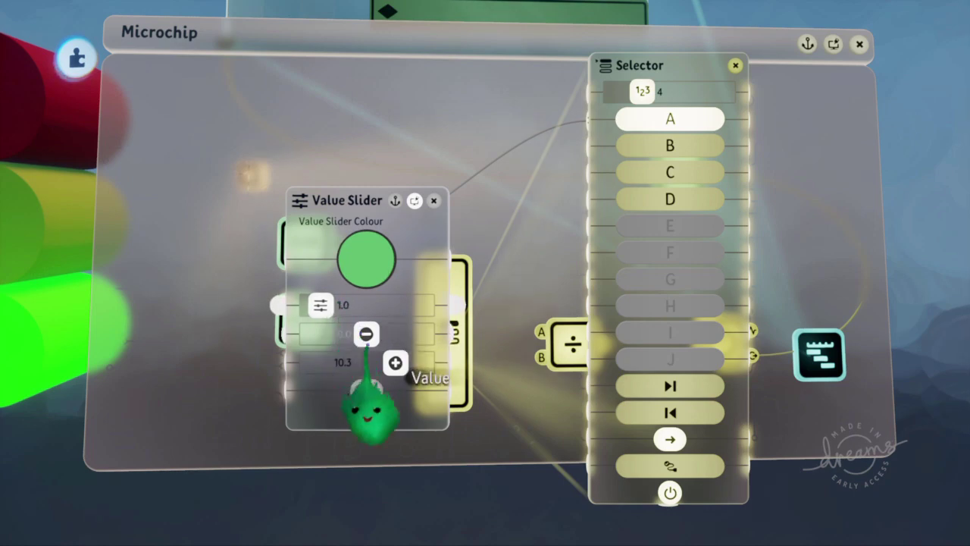
Wire a copy of the value slider set to 1 into the selector's B input and another copy into C
{"action": "key", "text": "Escape"}
{"action": "left_click_drag", "start_coordinate": [341, 322], "coordinate": [553, 144]}
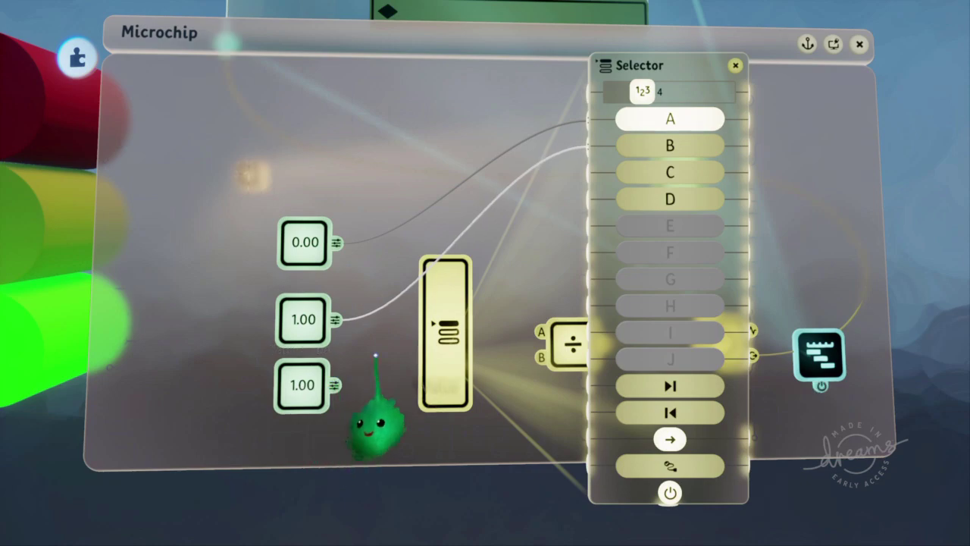
{"action": "left_click_drag", "start_coordinate": [334, 384], "coordinate": [582, 172]}
Rename the value slider wired to the selector's C input as 3
{"action": "left_click", "coordinate": [288, 402]}
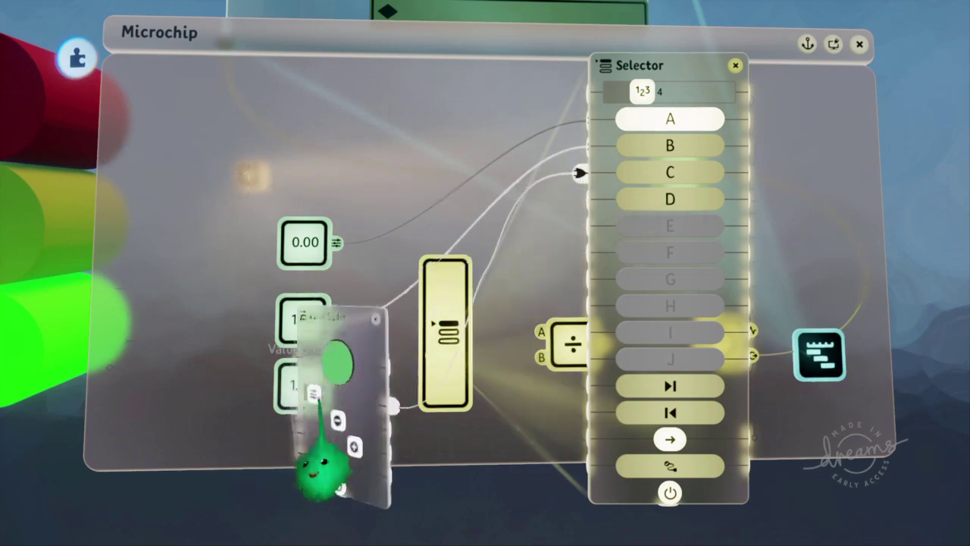
{"action": "left_click", "coordinate": [346, 311]}
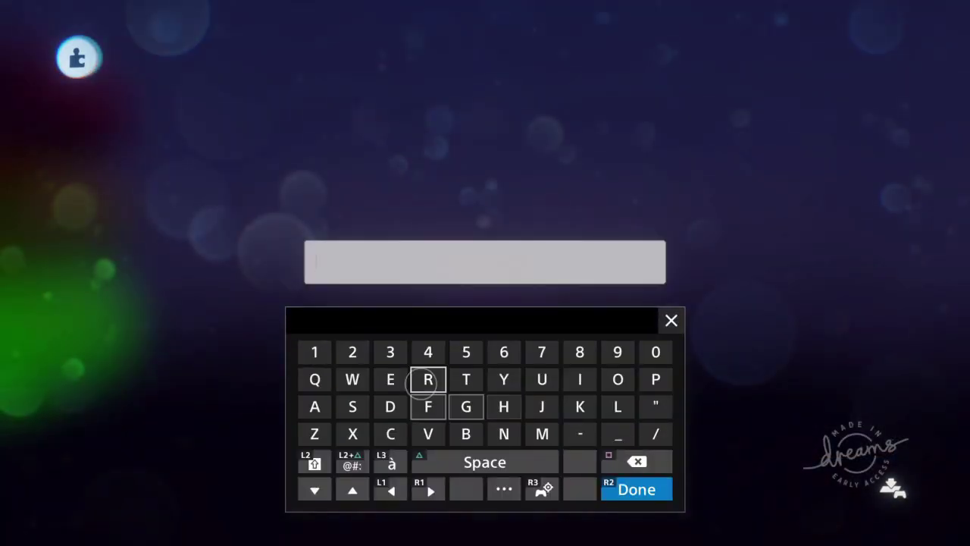
{"action": "key", "text": "Return"}
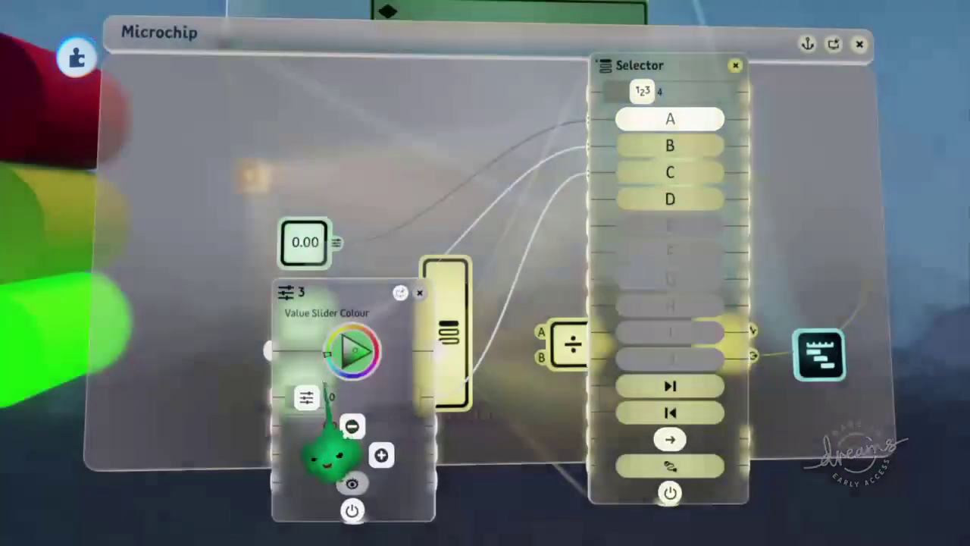
{"action": "key", "text": "Escape"}
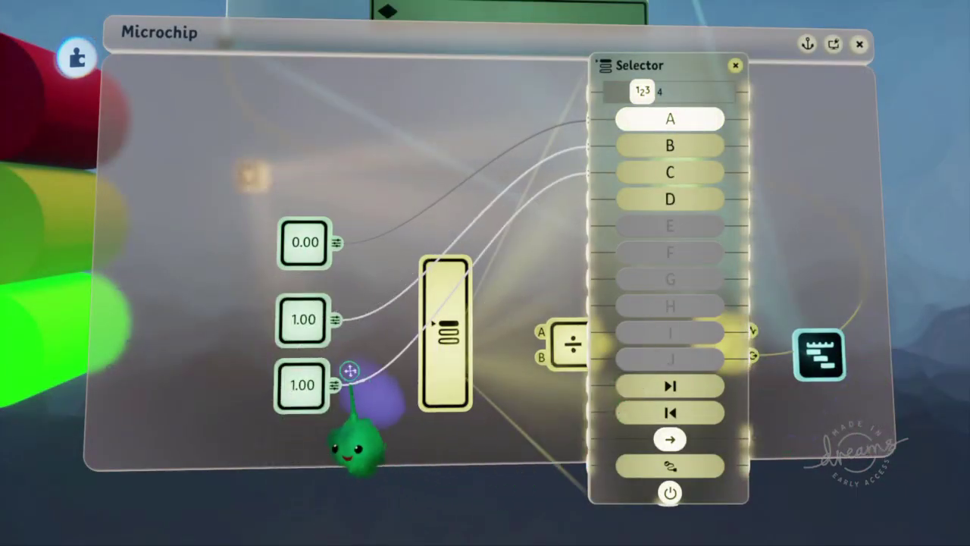
Set the value of the slider wired to the selector's C input to 3
{"action": "left_click", "coordinate": [316, 404]}
{"action": "left_click", "coordinate": [352, 374]}
{"action": "type", "text": "3"}
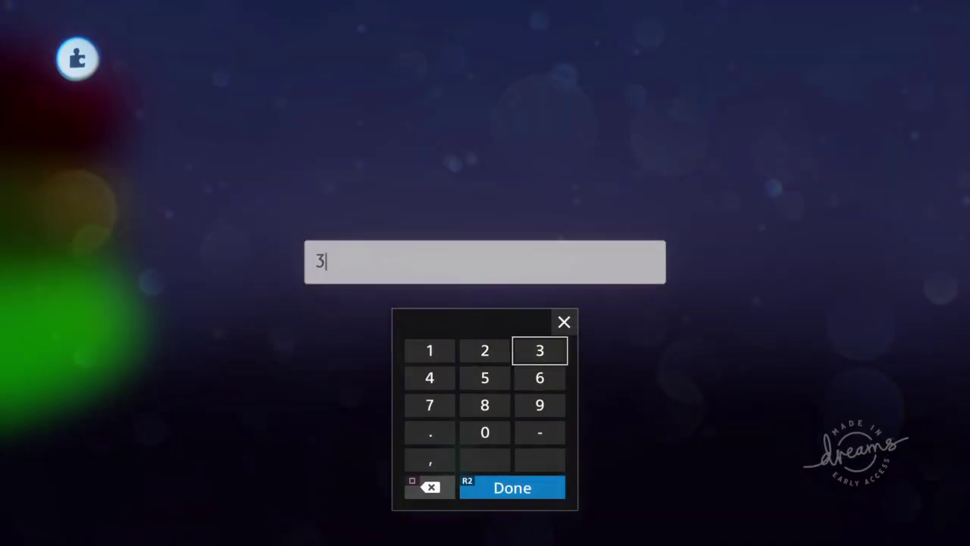
{"action": "key", "text": "Return"}
{"action": "key", "text": "Escape"}
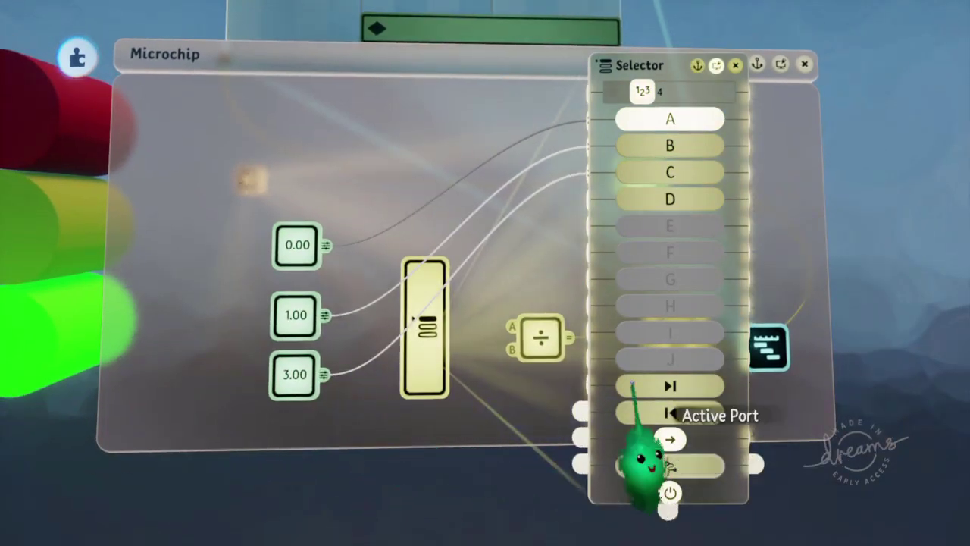
Reduce the selector's number of ports to 3 and close its settings
{"action": "key", "text": "Escape"}
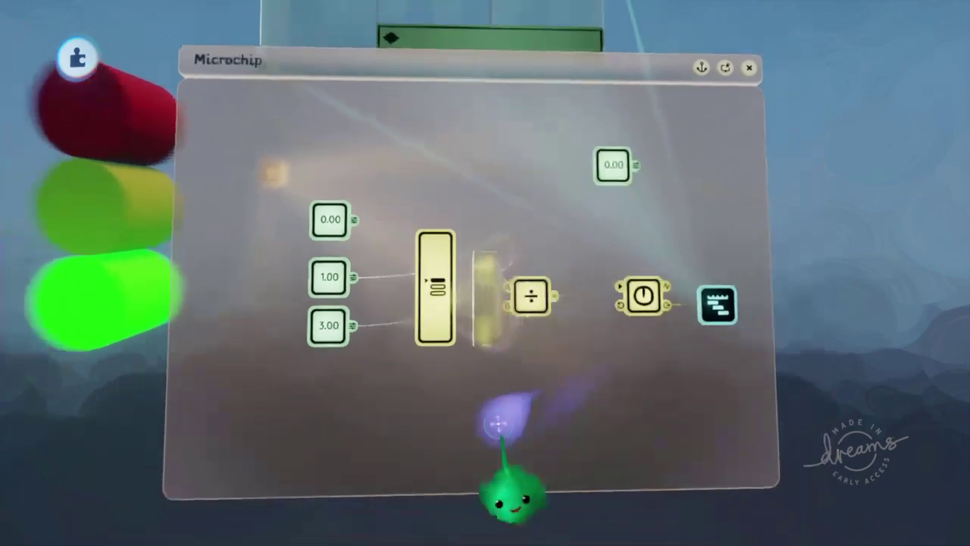
{"action": "scroll", "coordinate": [456, 313], "scroll_direction": "up", "scroll_amount": 5}
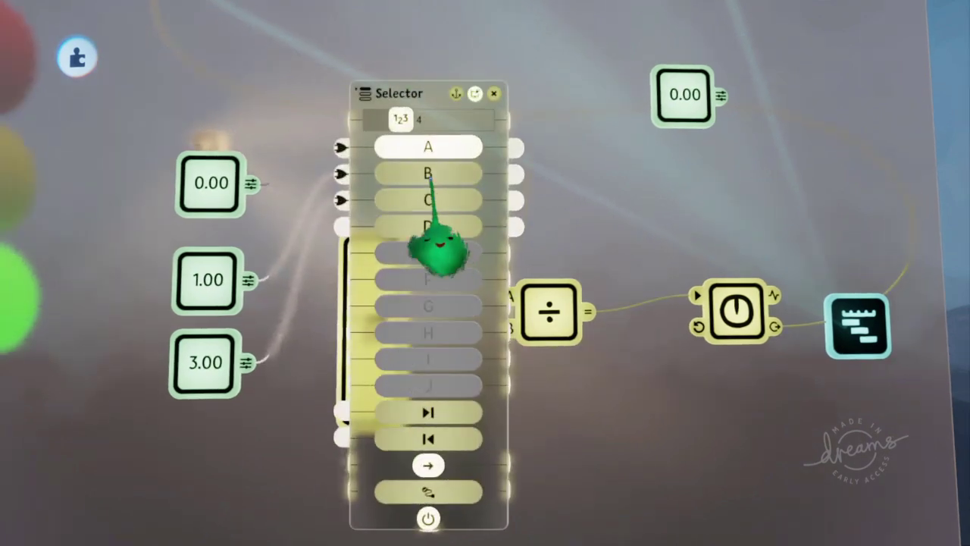
{"action": "left_click_drag", "start_coordinate": [411, 127], "coordinate": [395, 129]}
{"action": "key", "text": "Escape"}
{"action": "scroll", "coordinate": [410, 413], "scroll_direction": "down", "scroll_amount": 5}
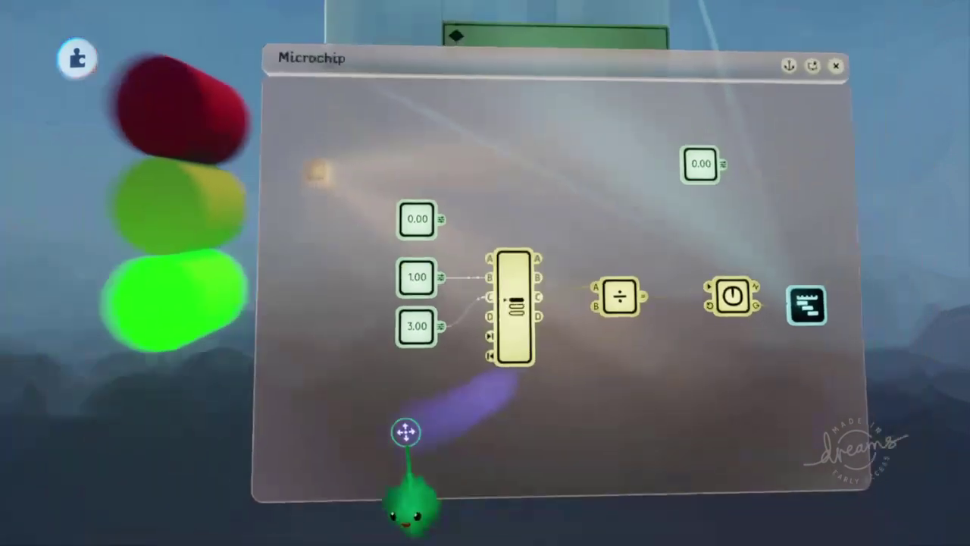
Place a Switch below the value sliders and wire its output to the selector's next port input
{"action": "left_click", "coordinate": [615, 107]}
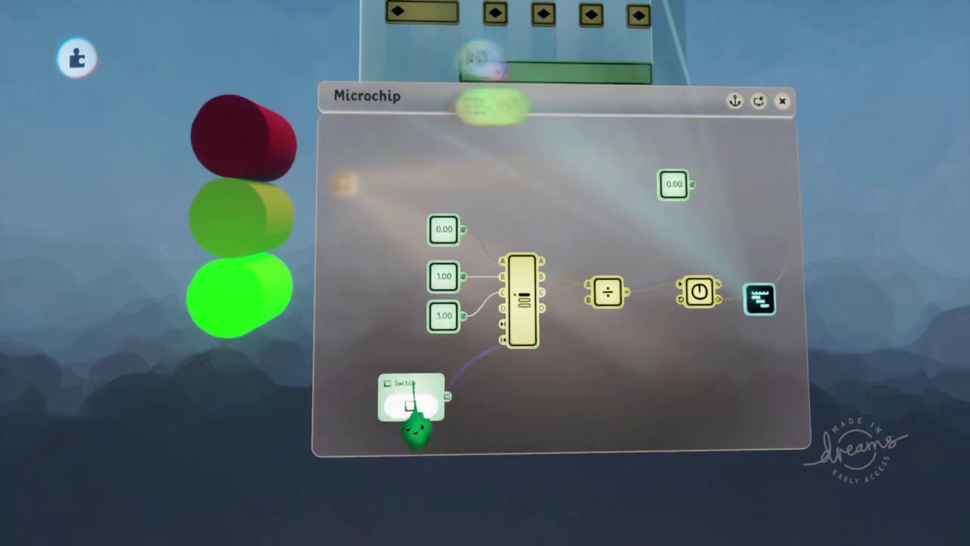
{"action": "left_click", "coordinate": [411, 383]}
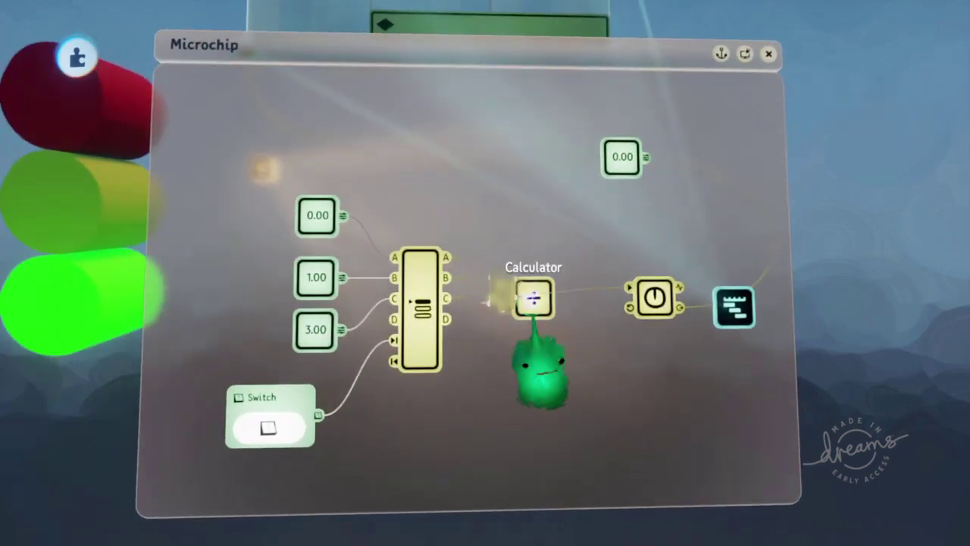
Wire the selector's A, B and C outputs to the calculator's first operand and test with the switch while playing
{"action": "left_click", "coordinate": [607, 292]}
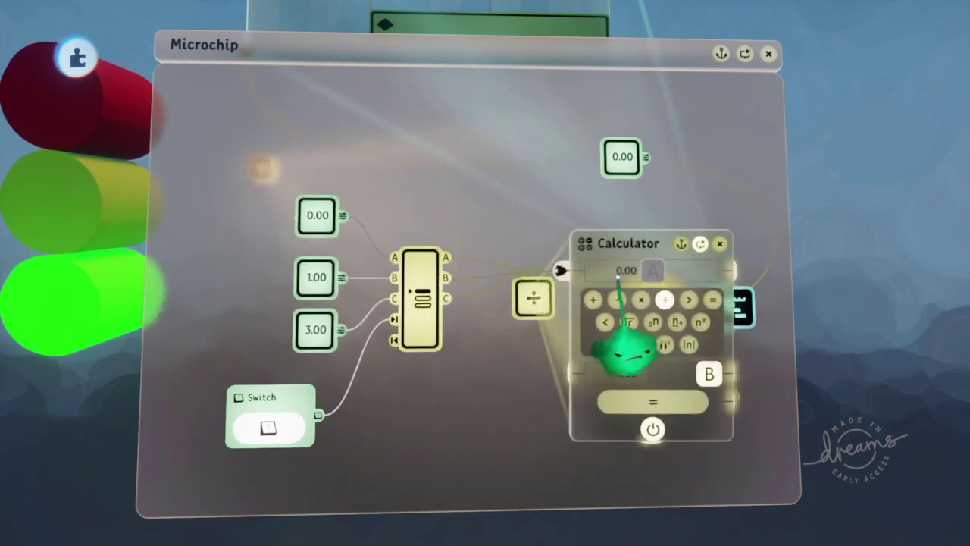
{"action": "left_click", "coordinate": [286, 430]}
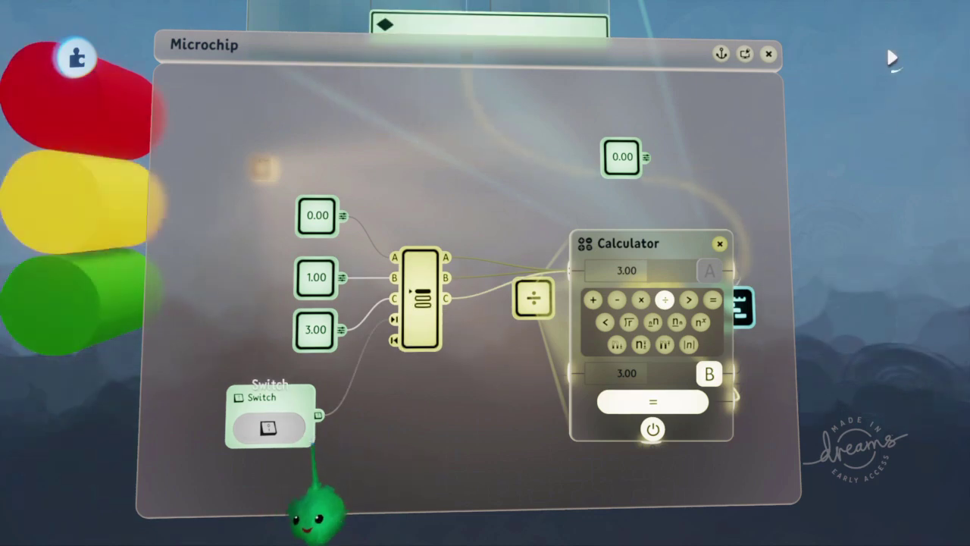
Place a Counter on the microchip below the value sliders and set its target value to 3
{"action": "left_click", "coordinate": [416, 341]}
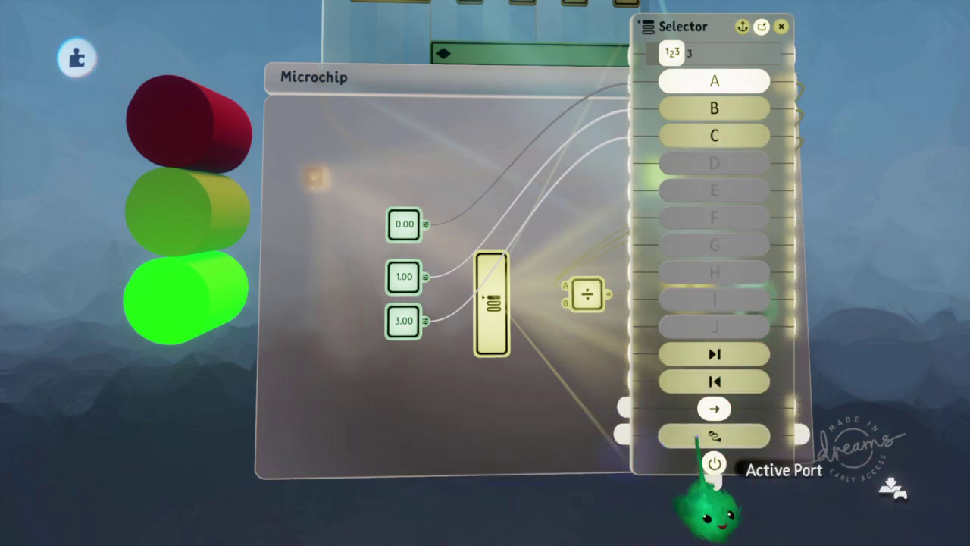
{"action": "scroll", "coordinate": [531, 442], "scroll_direction": "up", "scroll_amount": 3}
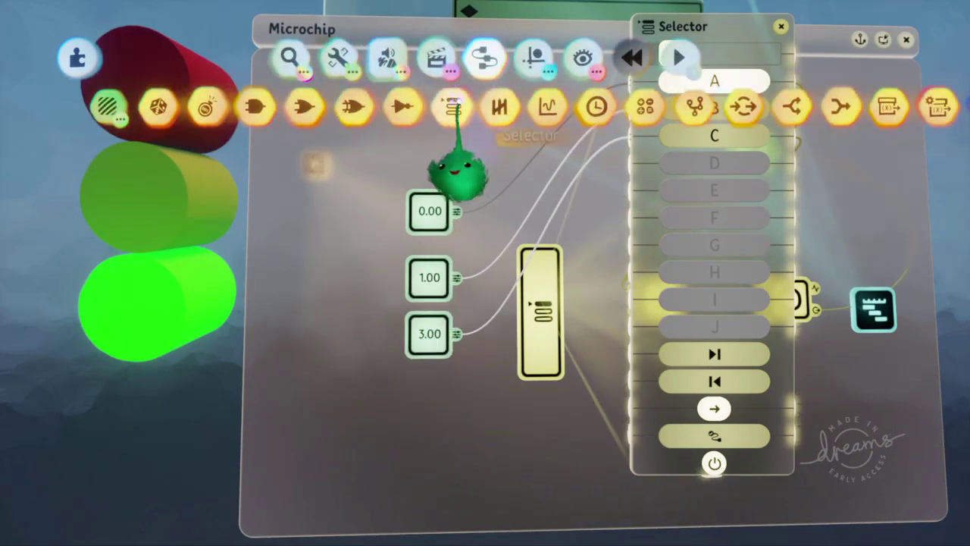
{"action": "left_click", "coordinate": [379, 106]}
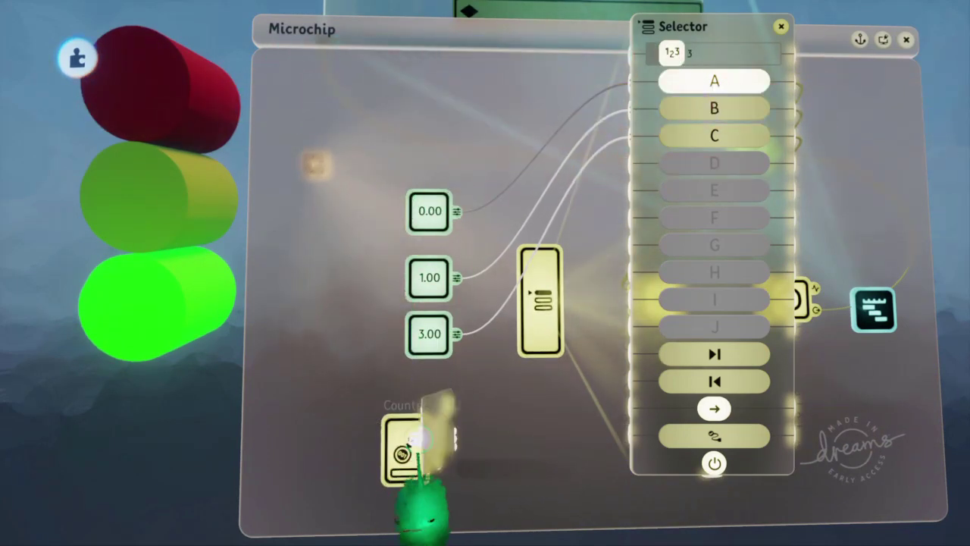
{"action": "left_click", "coordinate": [425, 442]}
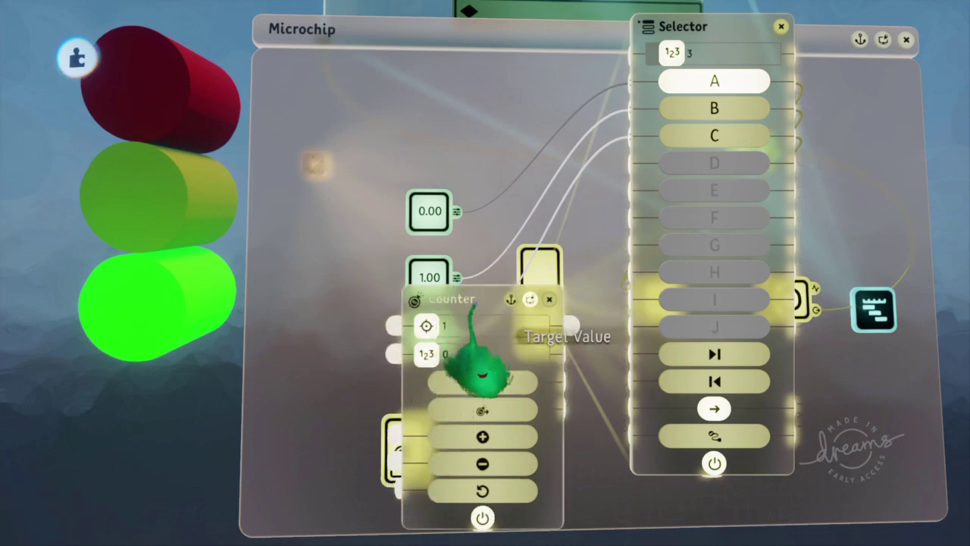
{"action": "left_click_drag", "start_coordinate": [453, 298], "coordinate": [528, 310]}
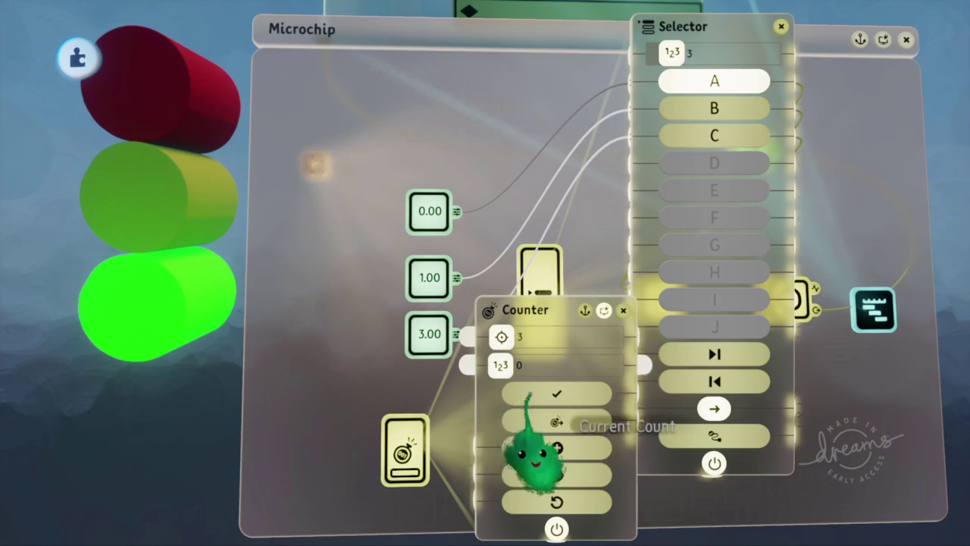
Set the counter's target value to 2 and wire its current count output to the selector's active port
{"action": "left_click_drag", "start_coordinate": [550, 465], "coordinate": [442, 430]}
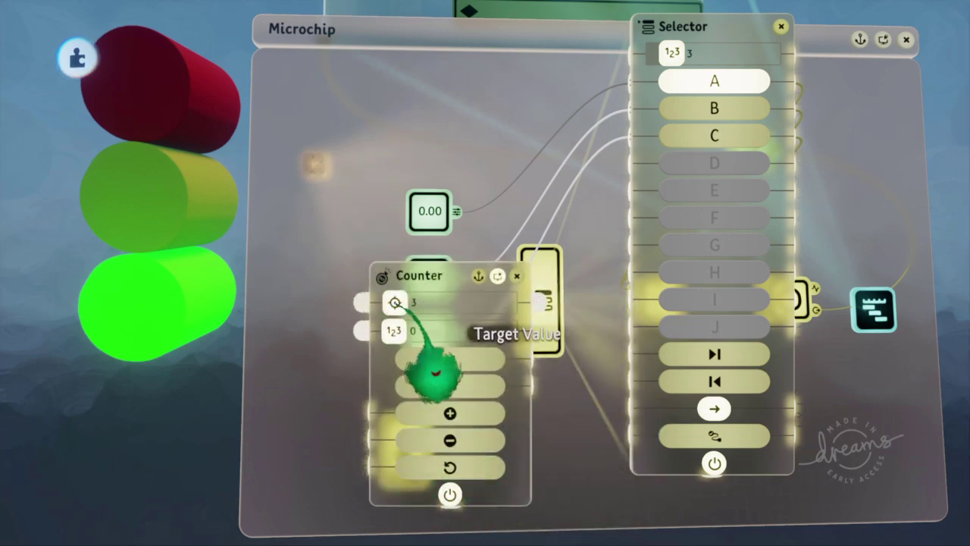
{"action": "mouse_move", "coordinate": [440, 336]}
{"action": "left_mouse_down"}
{"action": "mouse_move", "coordinate": [535, 353]}
{"action": "mouse_move", "coordinate": [432, 326]}
{"action": "left_mouse_up"}
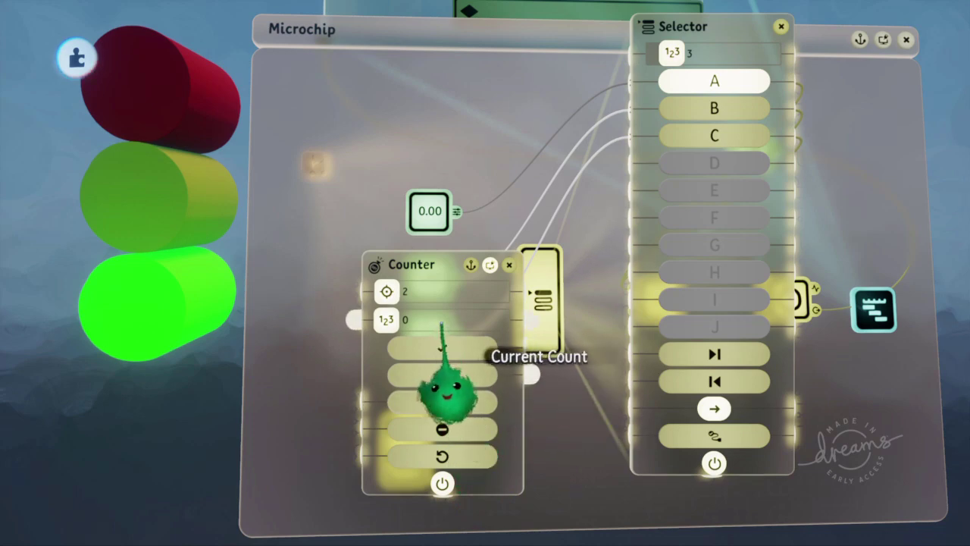
{"action": "left_click_drag", "start_coordinate": [534, 324], "coordinate": [620, 433]}
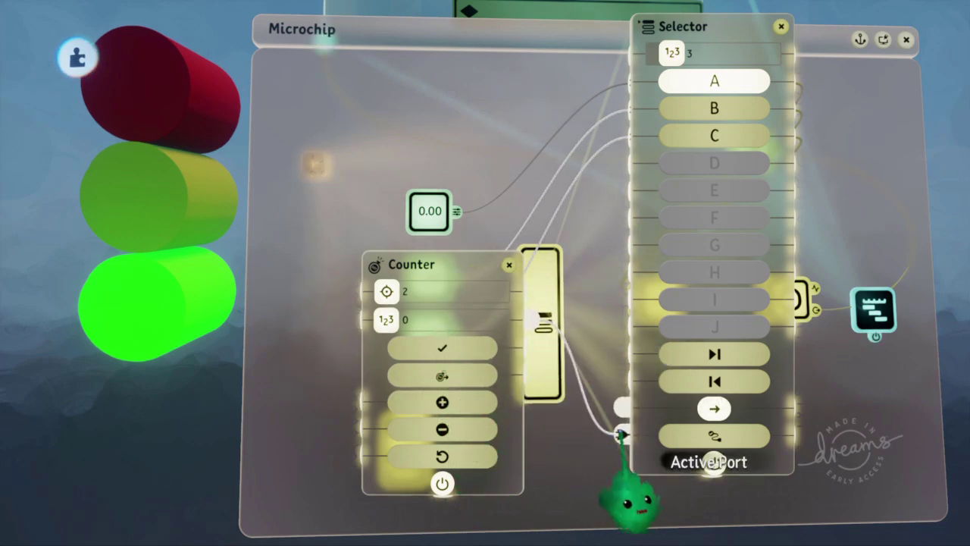
{"action": "key", "text": "Escape"}
{"action": "scroll", "coordinate": [459, 498], "scroll_direction": "down", "scroll_amount": 3}
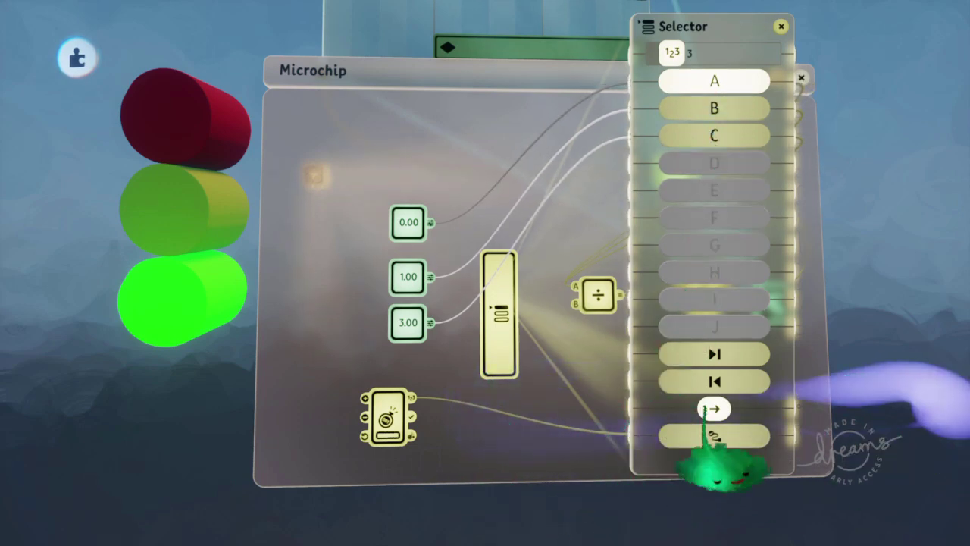
{"action": "middle_click_drag", "start_coordinate": [326, 424], "coordinate": [458, 430]}
{"action": "key", "text": "Tab"}
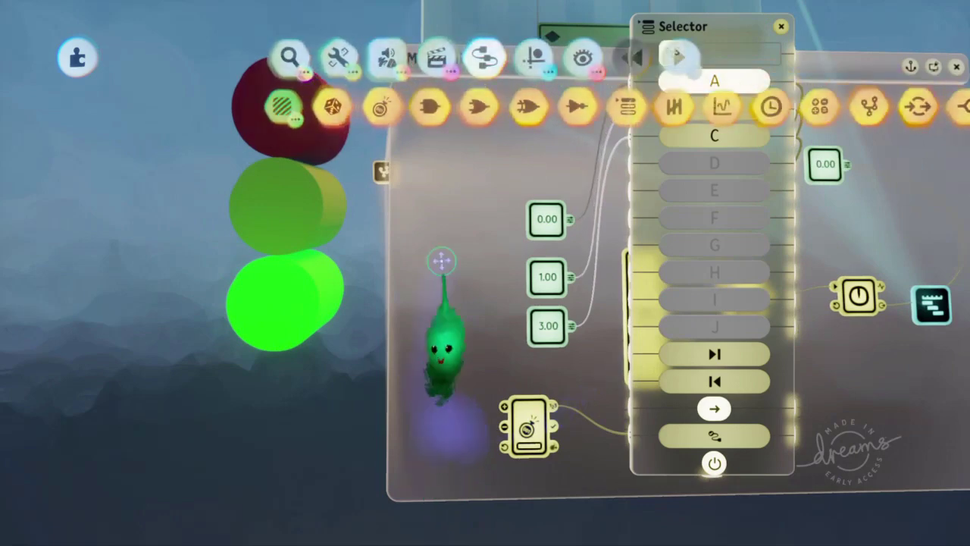
{"action": "left_click", "coordinate": [283, 107]}
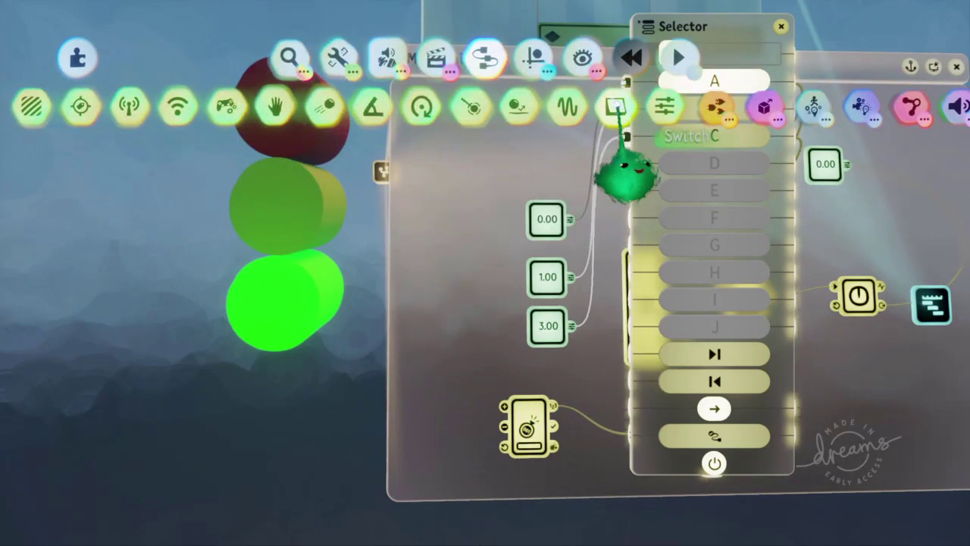
{"action": "left_click", "coordinate": [615, 106]}
Raise the counter's current count to 2 and return it to 0 to check which selector port responds
{"action": "left_click", "coordinate": [527, 429]}
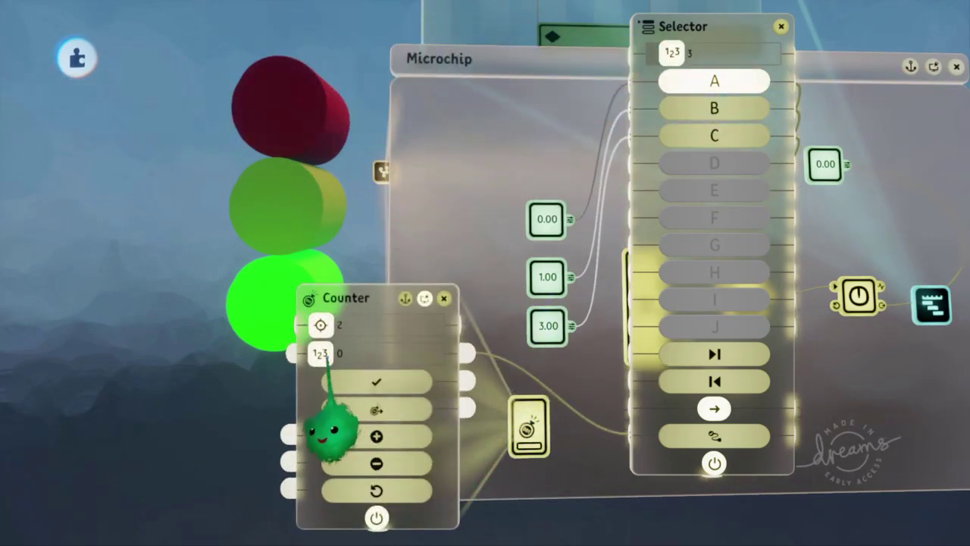
{"action": "key", "text": "Right"}
{"action": "key", "text": "Right"}
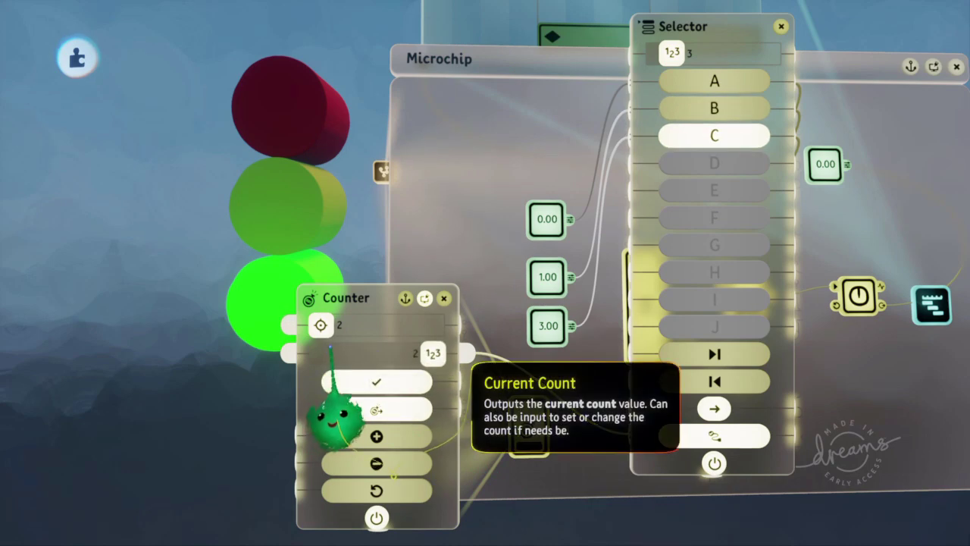
{"action": "key", "text": "Left"}
{"action": "key", "text": "Left"}
{"action": "key", "text": "Escape"}
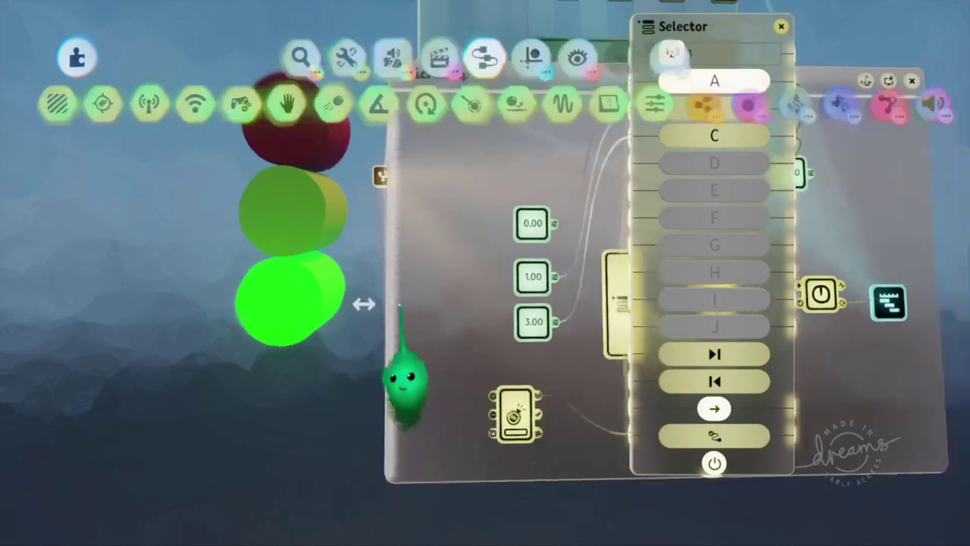
Place a Switch beside the counter on the widened microchip and wire its output to the counter's increase port
{"action": "left_click", "coordinate": [615, 106]}
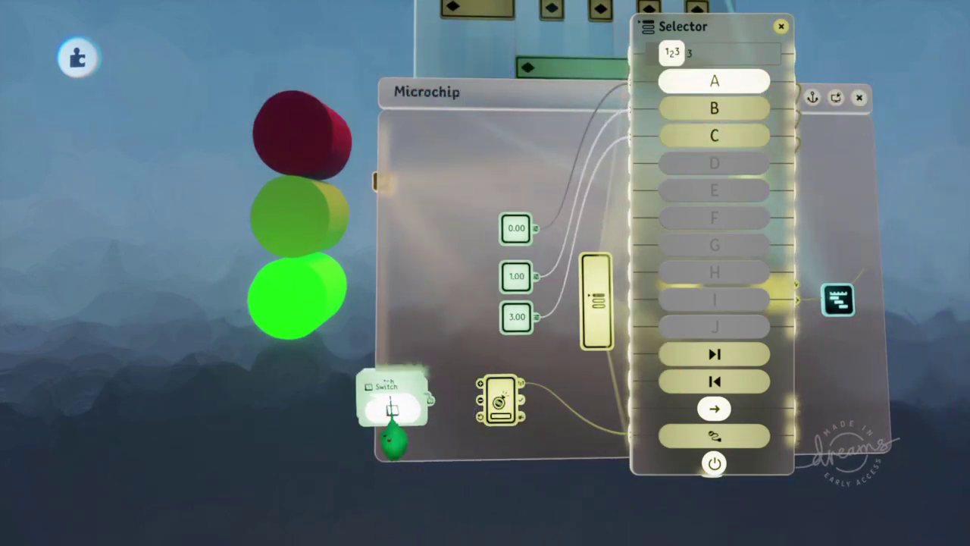
{"action": "left_click_drag", "start_coordinate": [386, 438], "coordinate": [340, 437]}
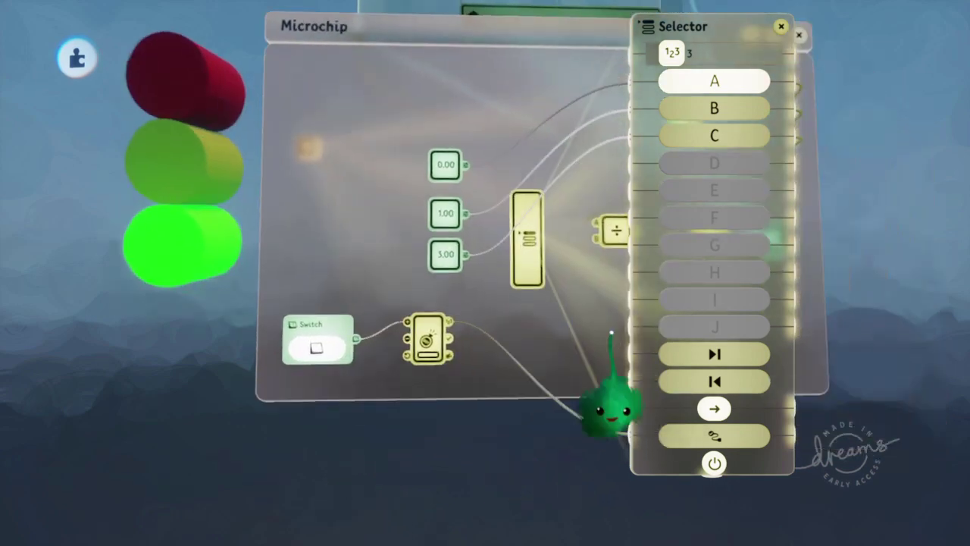
Test the counter's stepping of the selector with the switch and close the selector's settings
{"action": "left_click_drag", "start_coordinate": [687, 308], "coordinate": [677, 281]}
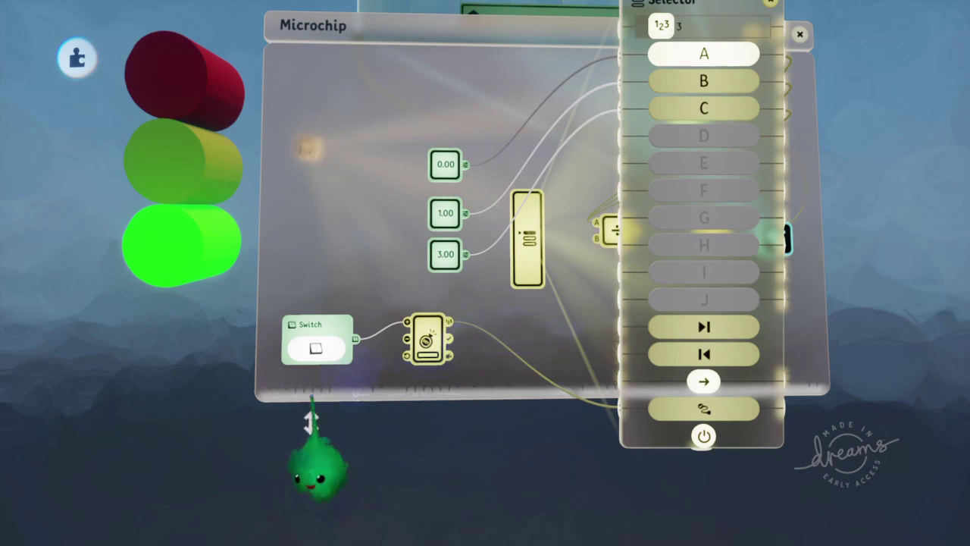
{"action": "left_click", "coordinate": [315, 348]}
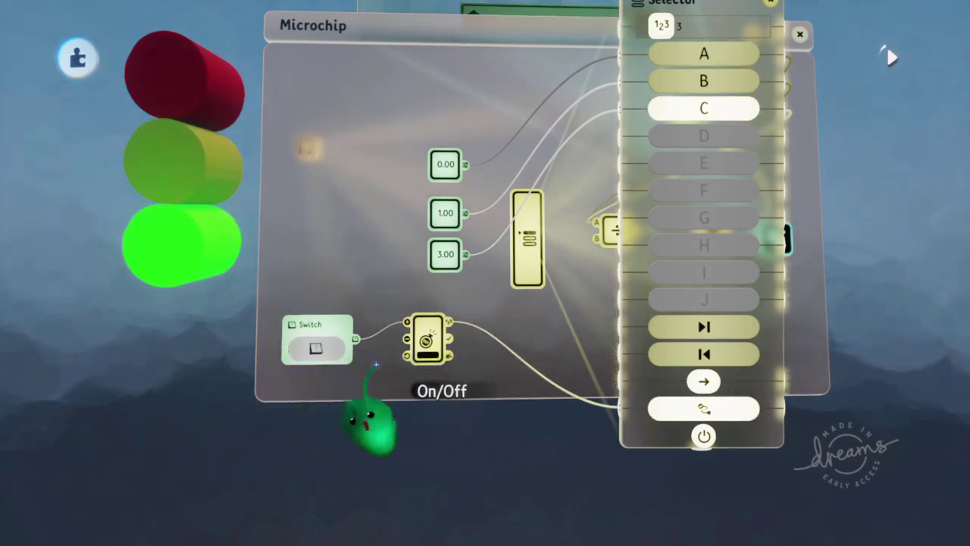
{"action": "key", "text": "Escape"}
Delete the unconnected 0.00 value slider above the timer on the microchip
{"action": "middle_click_drag", "start_coordinate": [652, 326], "coordinate": [630, 263]}
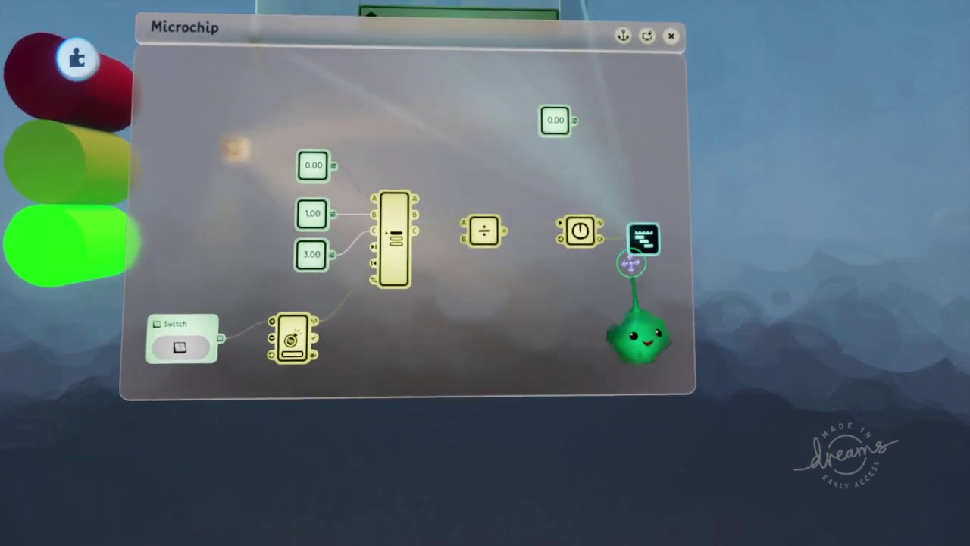
{"action": "left_click_drag", "start_coordinate": [648, 309], "coordinate": [661, 311]}
{"action": "middle_click_drag", "start_coordinate": [637, 285], "coordinate": [495, 299]}
{"action": "left_click_drag", "start_coordinate": [503, 193], "coordinate": [560, 278]}
{"action": "key", "text": "Delete"}
Test the switch-driven counter while watching the playhead move across the timeline's keyframes
{"action": "middle_click_drag", "start_coordinate": [505, 455], "coordinate": [567, 374]}
{"action": "middle_click_drag", "start_coordinate": [474, 378], "coordinate": [438, 385]}
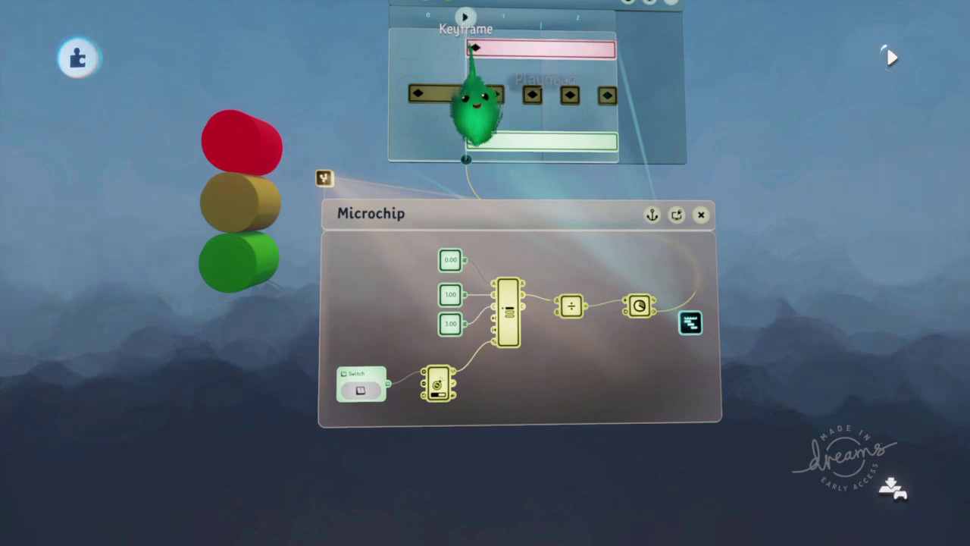
{"action": "left_click_drag", "start_coordinate": [468, 216], "coordinate": [380, 469]}
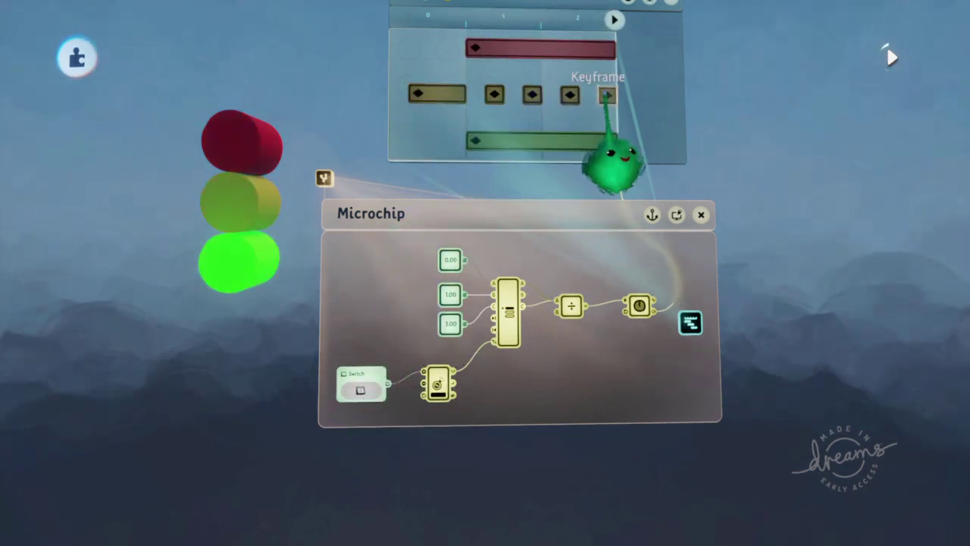
Wire the timeline's finished output to the reset ports of the timer and the counter, and widen the microchip
{"action": "left_click", "coordinate": [611, 282]}
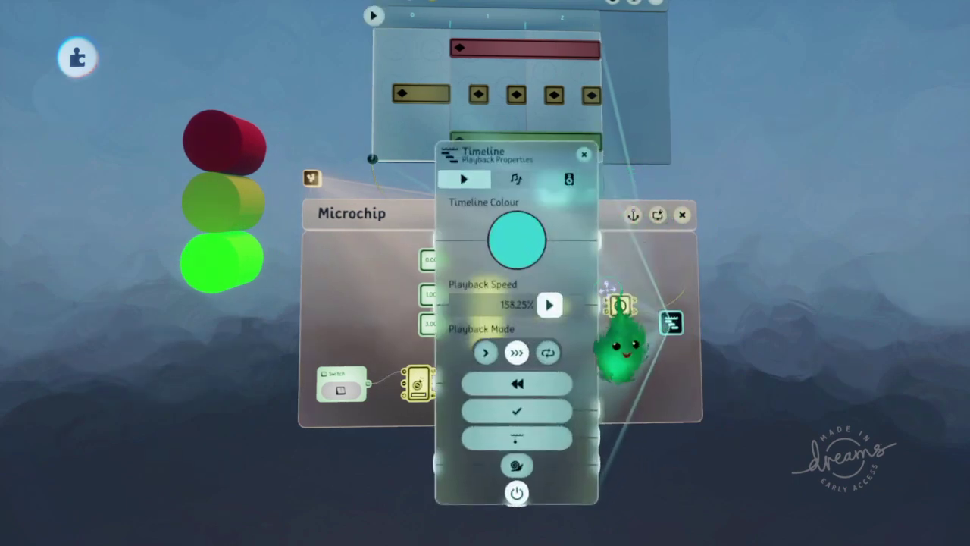
{"action": "left_click_drag", "start_coordinate": [636, 371], "coordinate": [406, 370]}
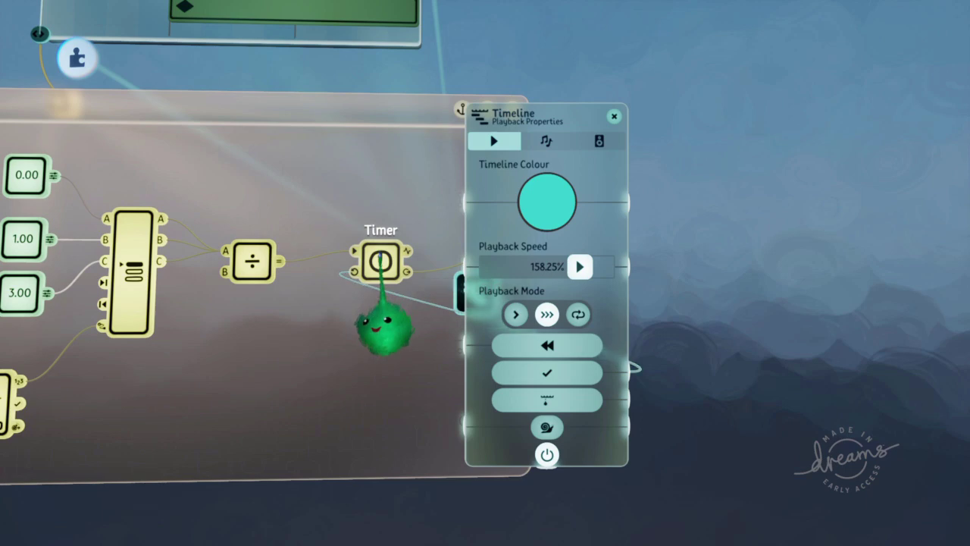
{"action": "left_click_drag", "start_coordinate": [635, 372], "coordinate": [234, 383]}
{"action": "key", "text": "Escape"}
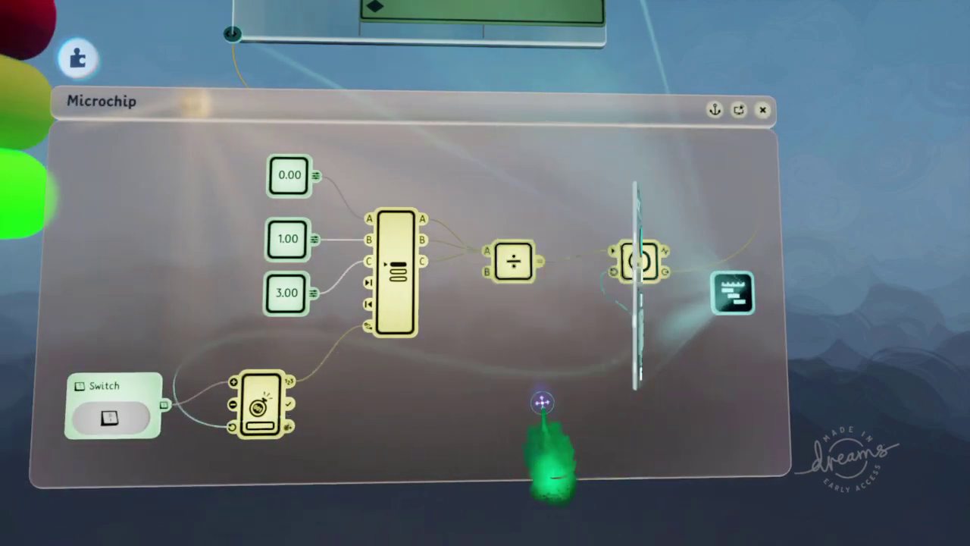
{"action": "middle_click_drag", "start_coordinate": [580, 427], "coordinate": [635, 385]}
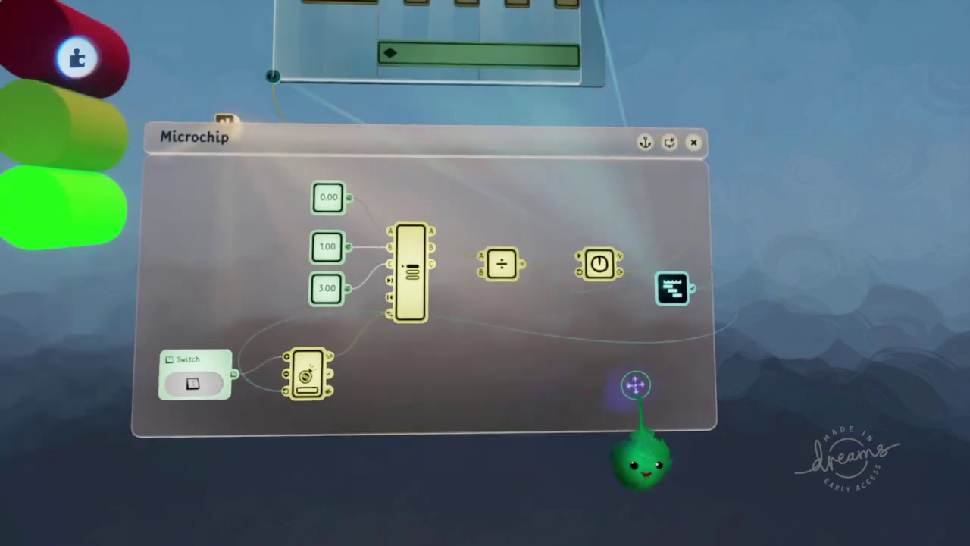
{"action": "left_click_drag", "start_coordinate": [710, 371], "coordinate": [758, 373]}
Toggle the switch repeatedly during playback to test the traffic light's sequence and its reset at the timeline's end
{"action": "middle_click_drag", "start_coordinate": [660, 385], "coordinate": [371, 386]}
{"action": "left_click", "coordinate": [365, 389]}
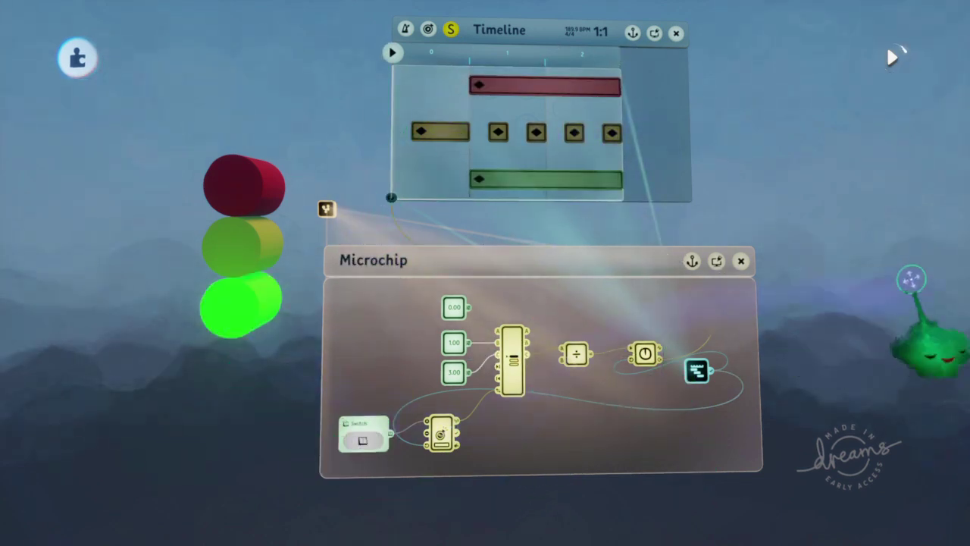
{"action": "scroll", "coordinate": [472, 414], "scroll_direction": "up", "scroll_amount": 4}
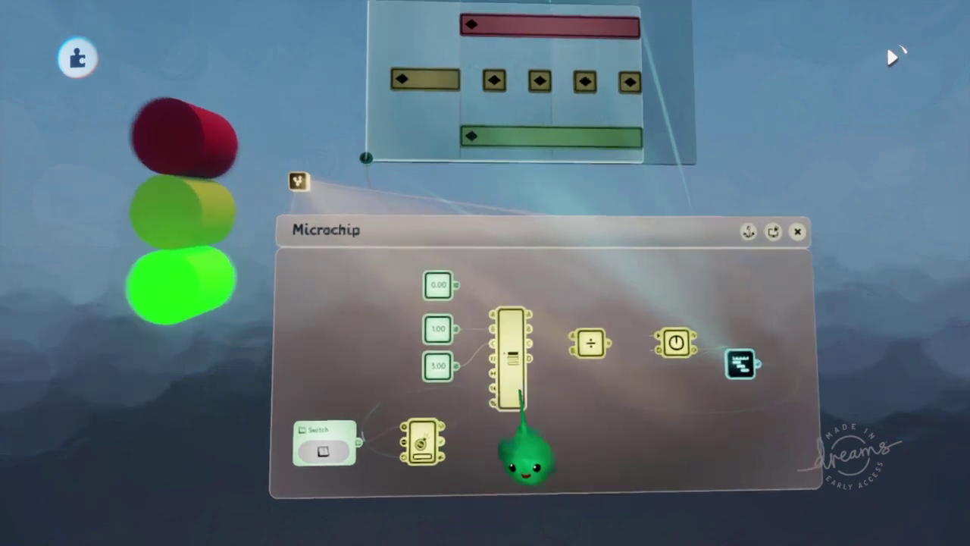
{"action": "scroll", "coordinate": [501, 424], "scroll_direction": "down", "scroll_amount": 4}
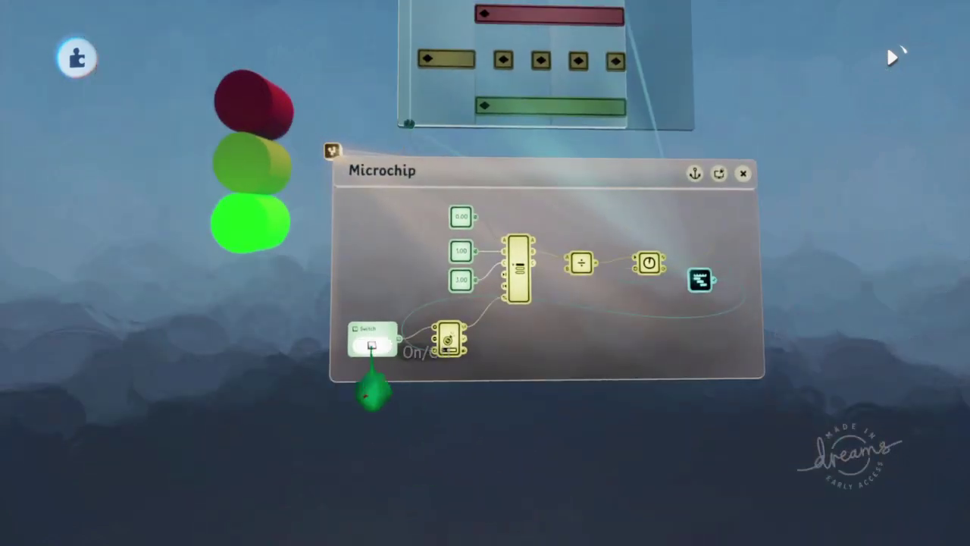
{"action": "left_click", "coordinate": [371, 345]}
{"action": "middle_click_drag", "start_coordinate": [371, 345], "coordinate": [361, 398]}
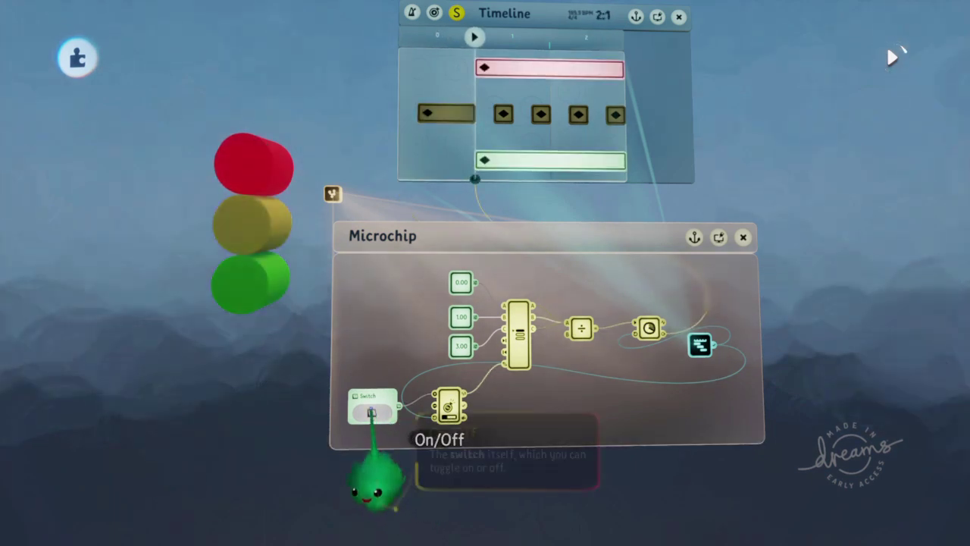
{"action": "left_click", "coordinate": [371, 413]}
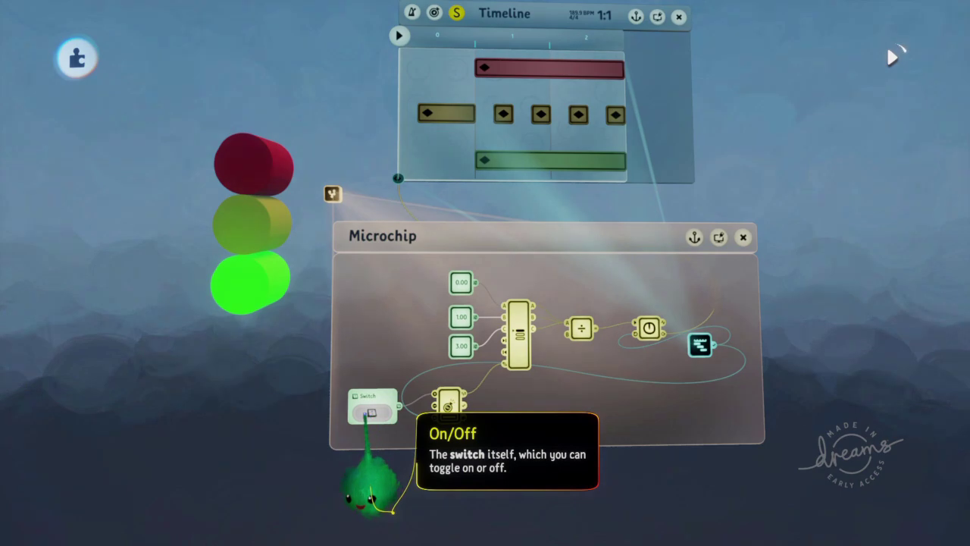